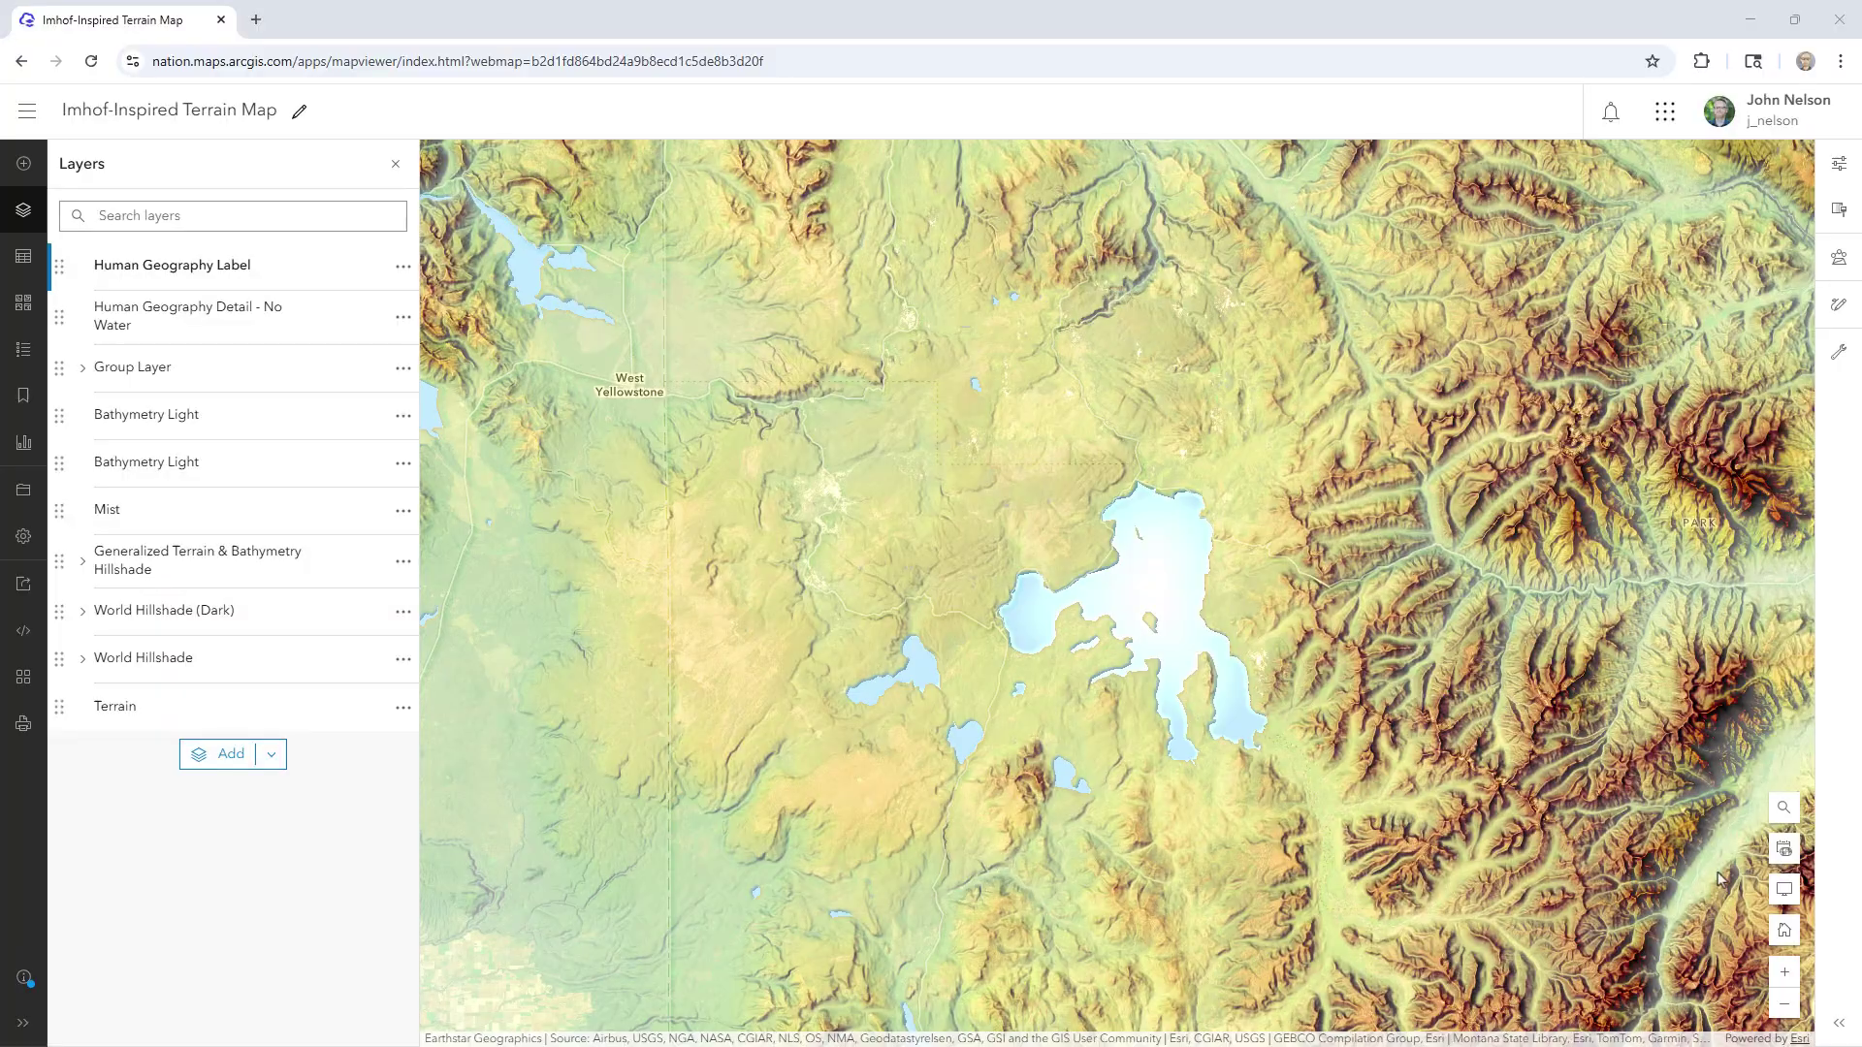
- Expand the terrain map to full screen and open DevTools with Inspect
{"action": "left_click", "coordinate": [1784, 892]}
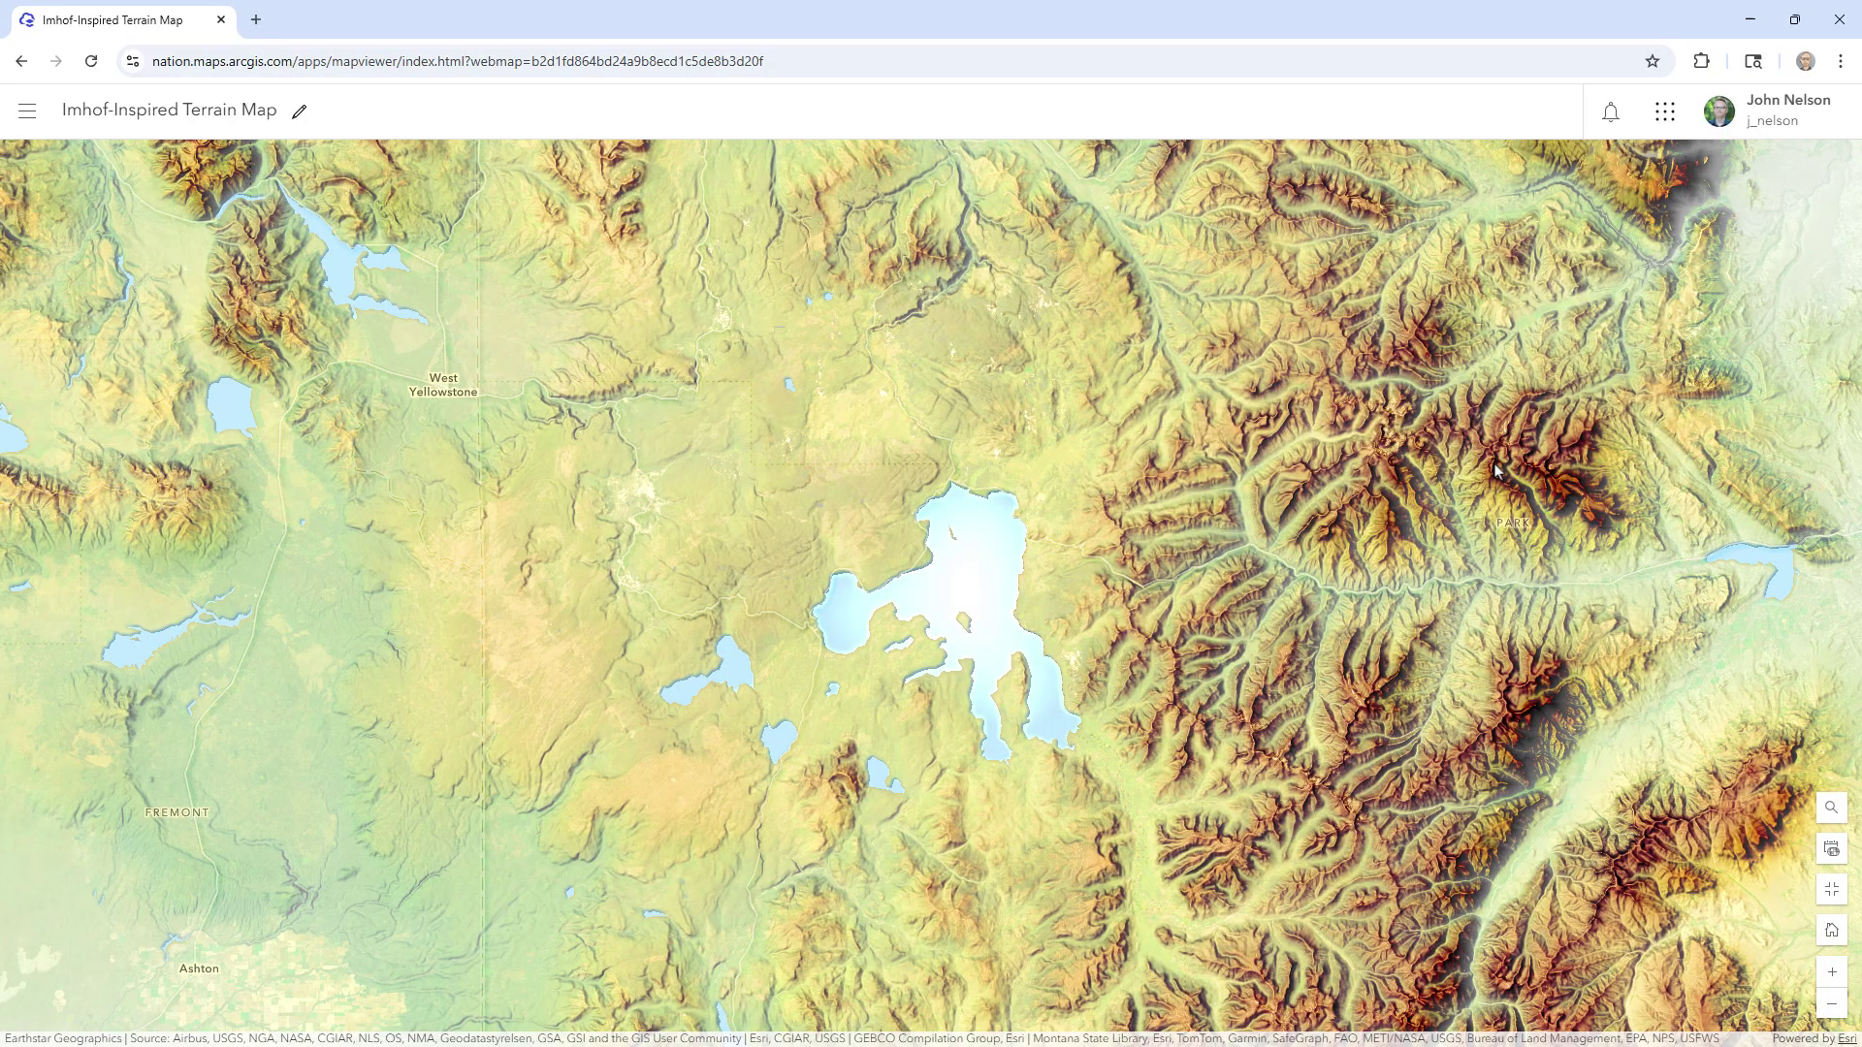
{"action": "right_click", "coordinate": [1240, 118]}
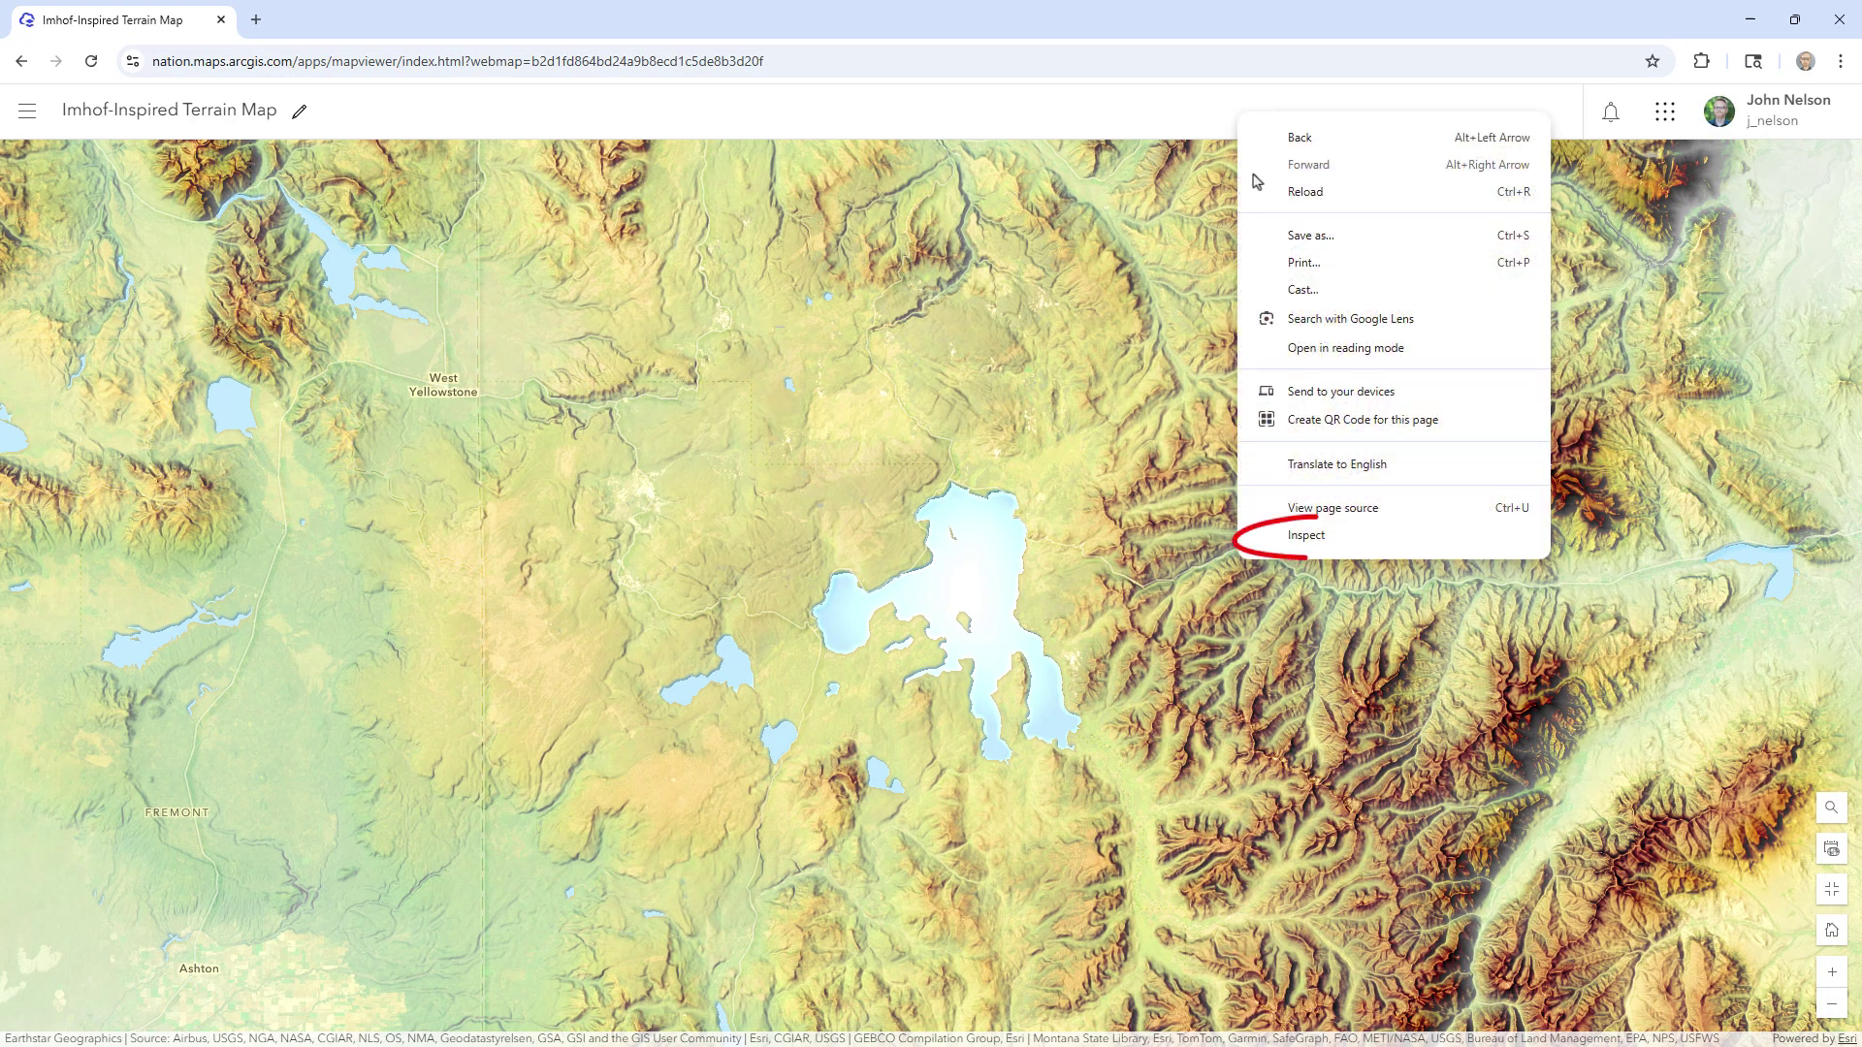
{"action": "left_click", "coordinate": [1325, 542]}
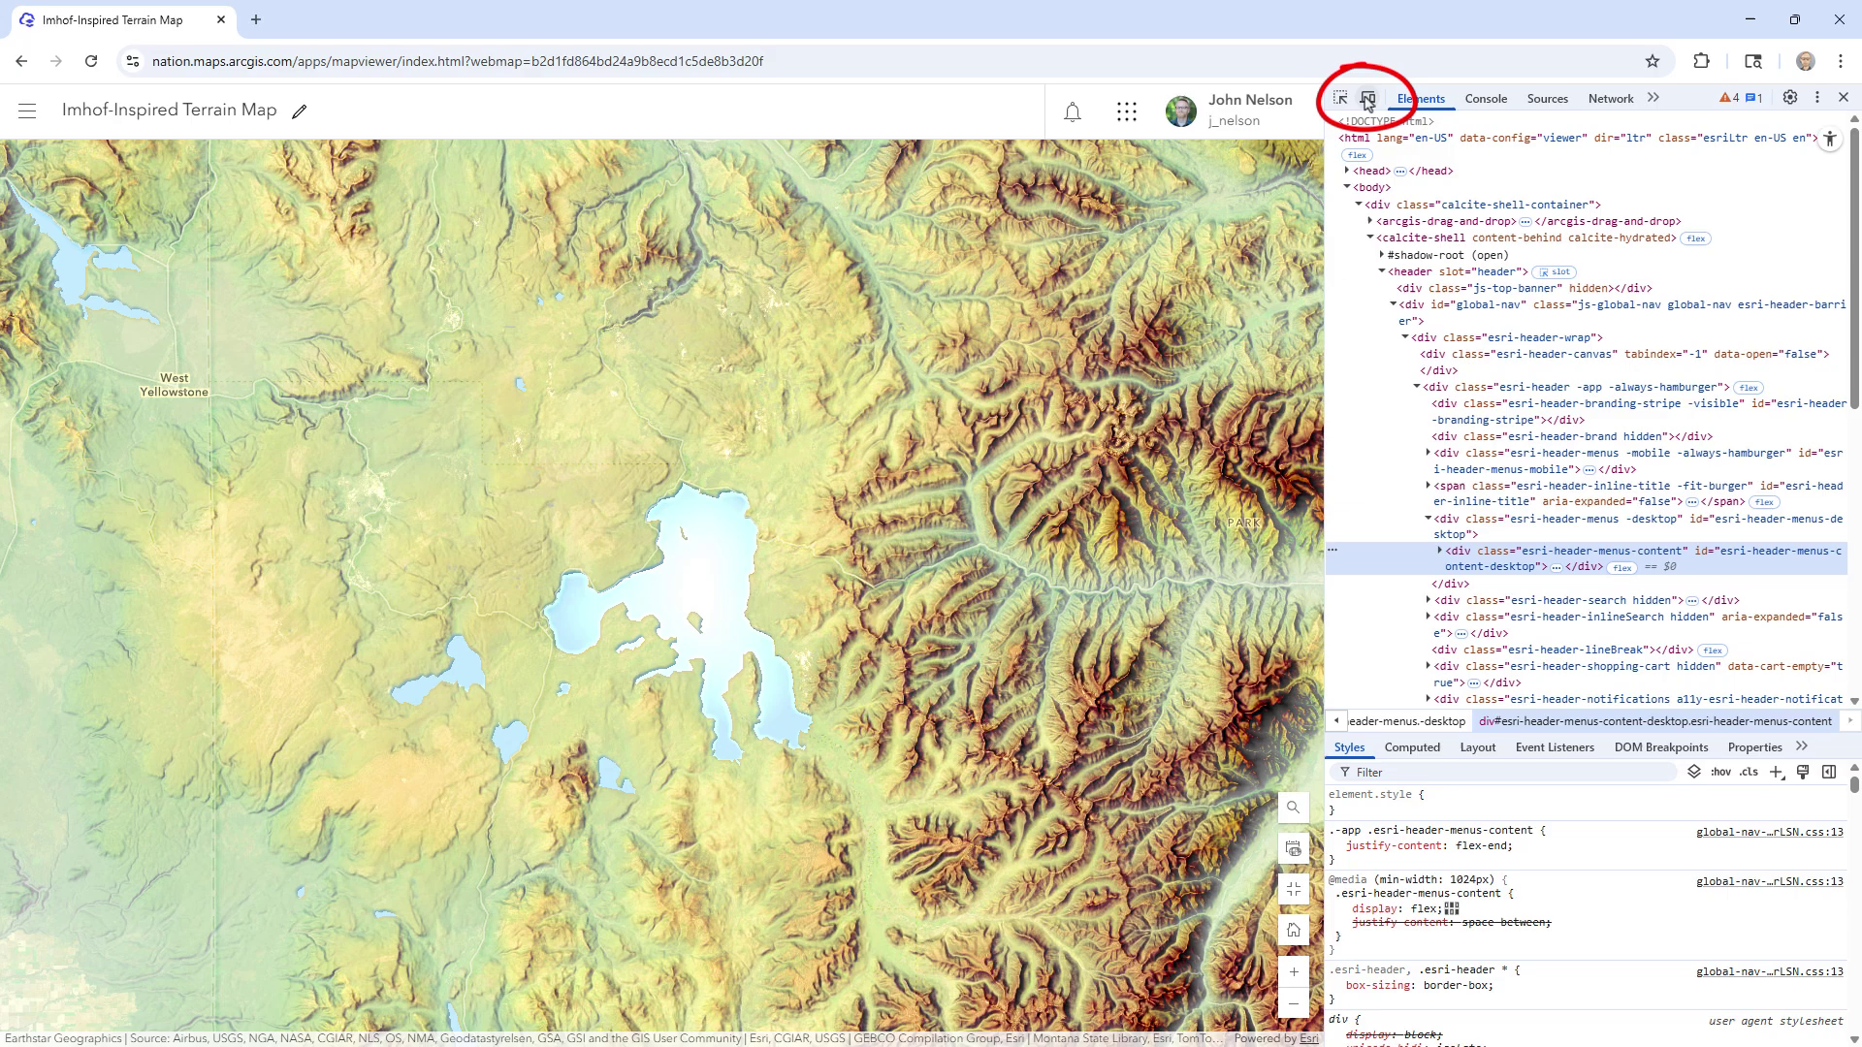
- Turn on the device toolbar and open the Dimensions device list
{"action": "left_click", "coordinate": [1367, 99]}
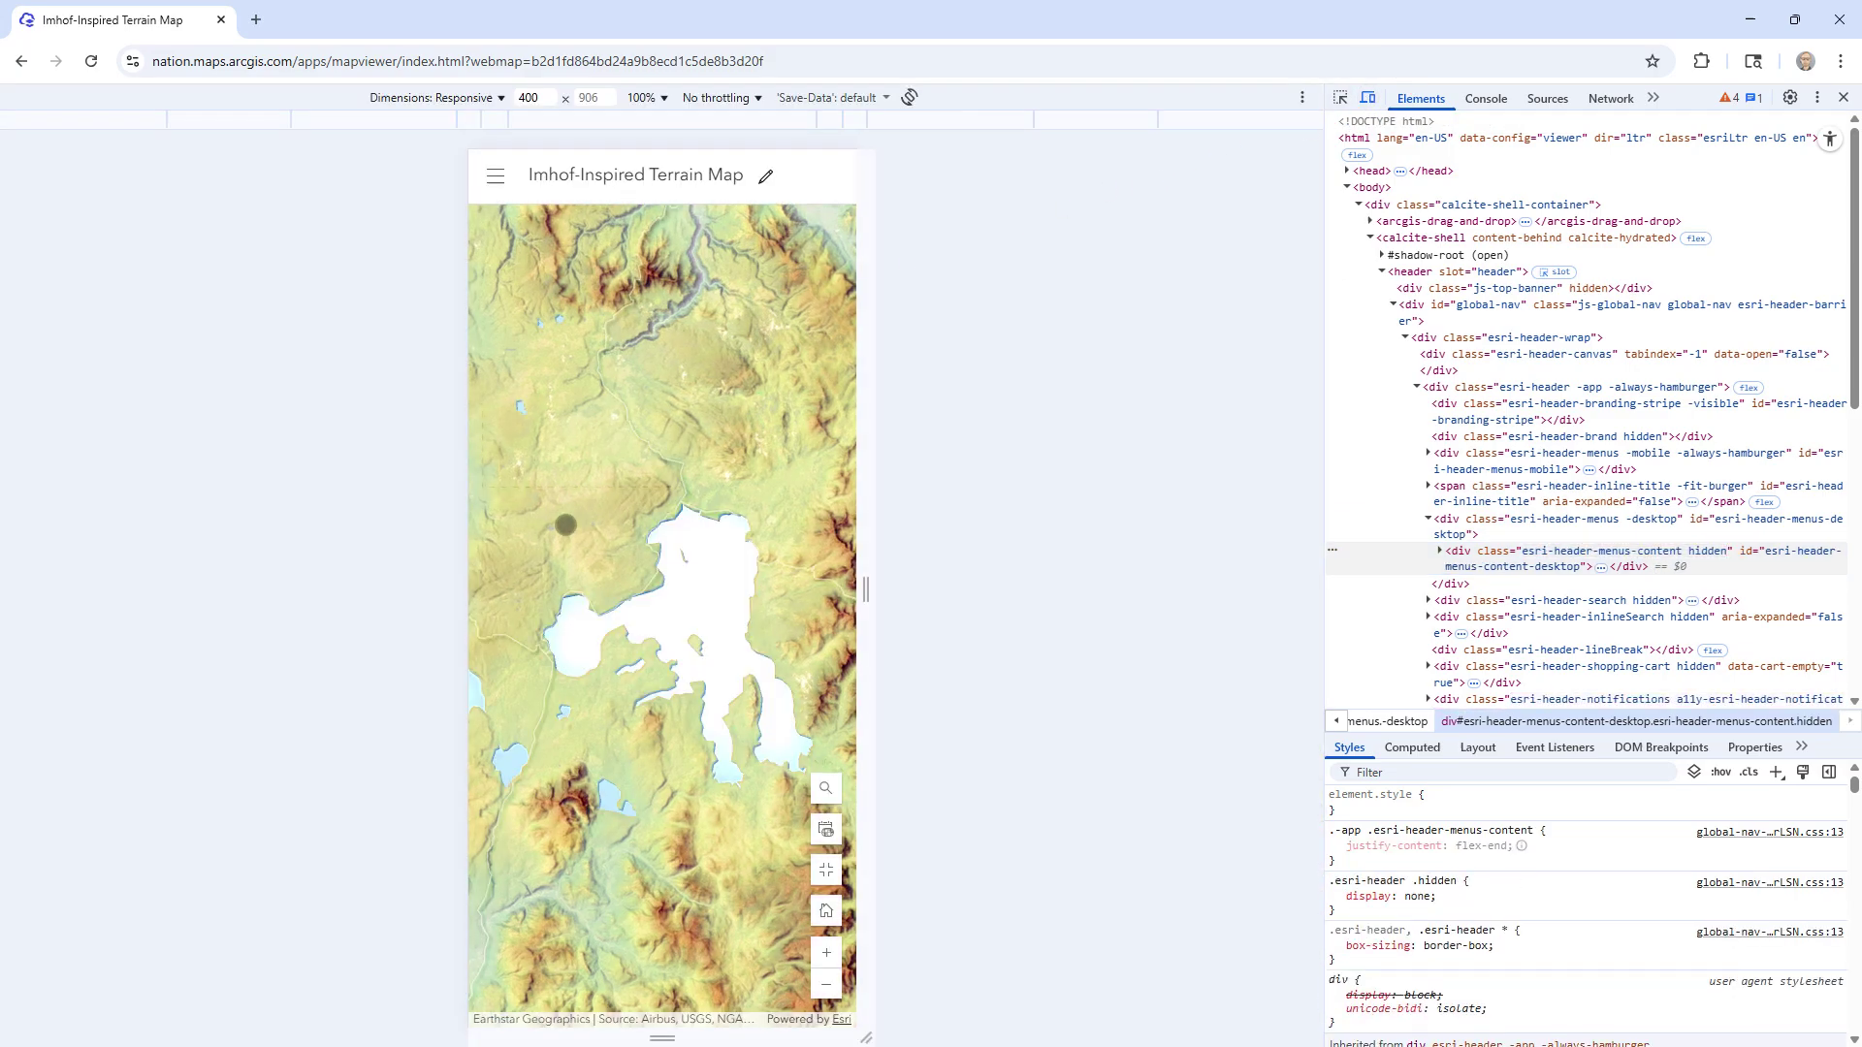
{"action": "left_click", "coordinate": [504, 100]}
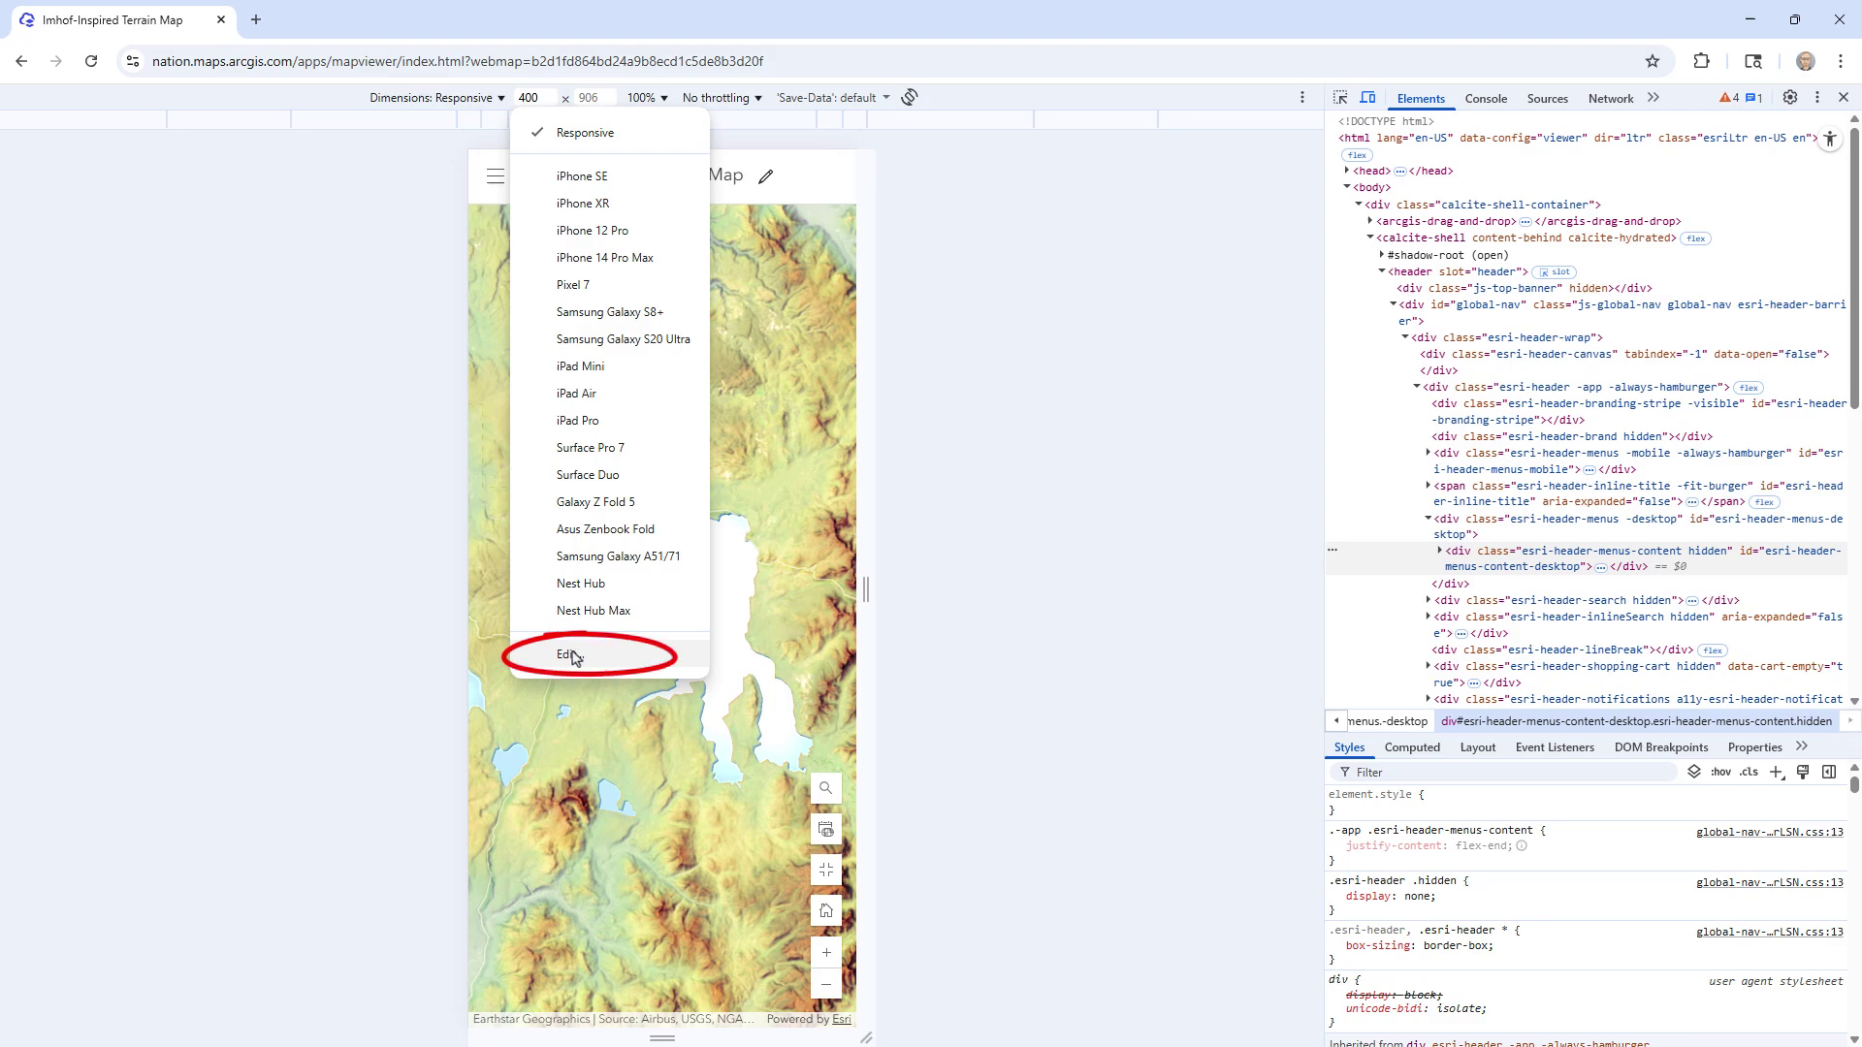
- Add a custom device '2x' with width 3840 and height 2160
{"action": "left_click", "coordinate": [571, 654]}
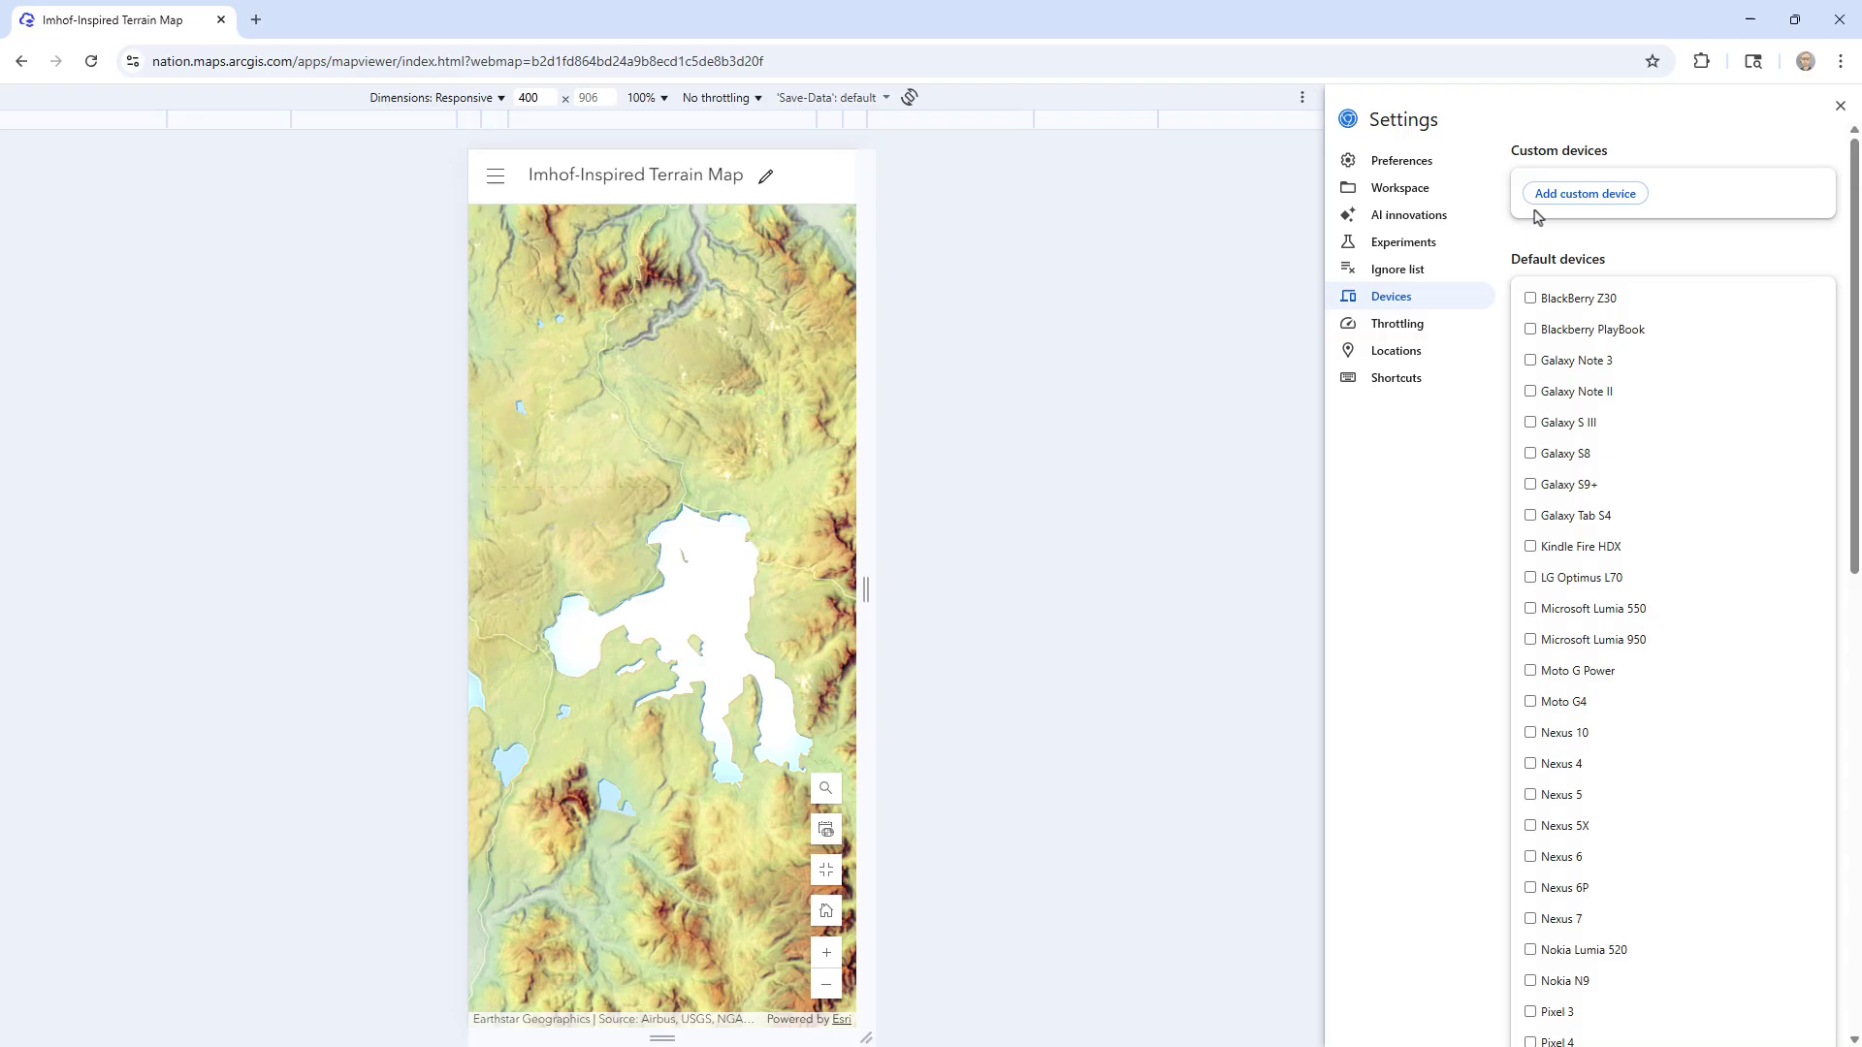
{"action": "left_click", "coordinate": [1583, 193]}
{"action": "type", "text": "2"}
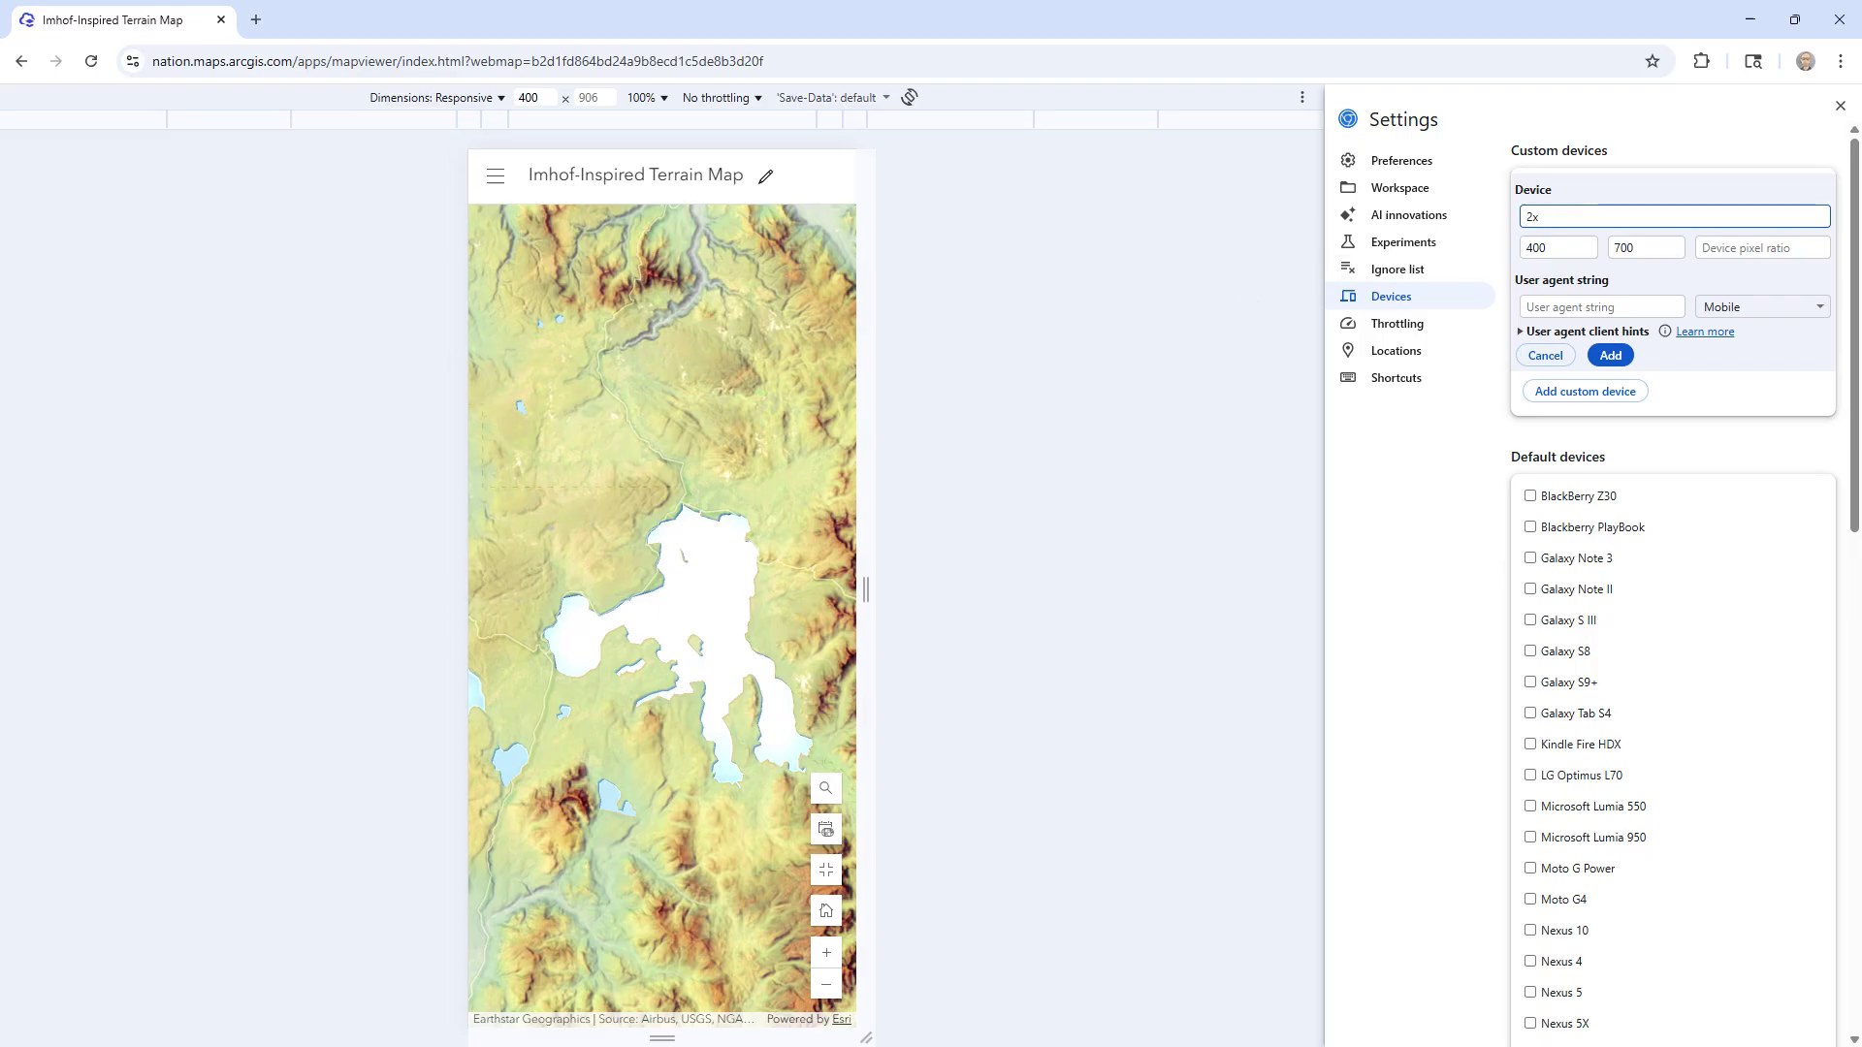
{"action": "left_click_drag", "start_coordinate": [29, 364], "coordinate": [1168, 318]}
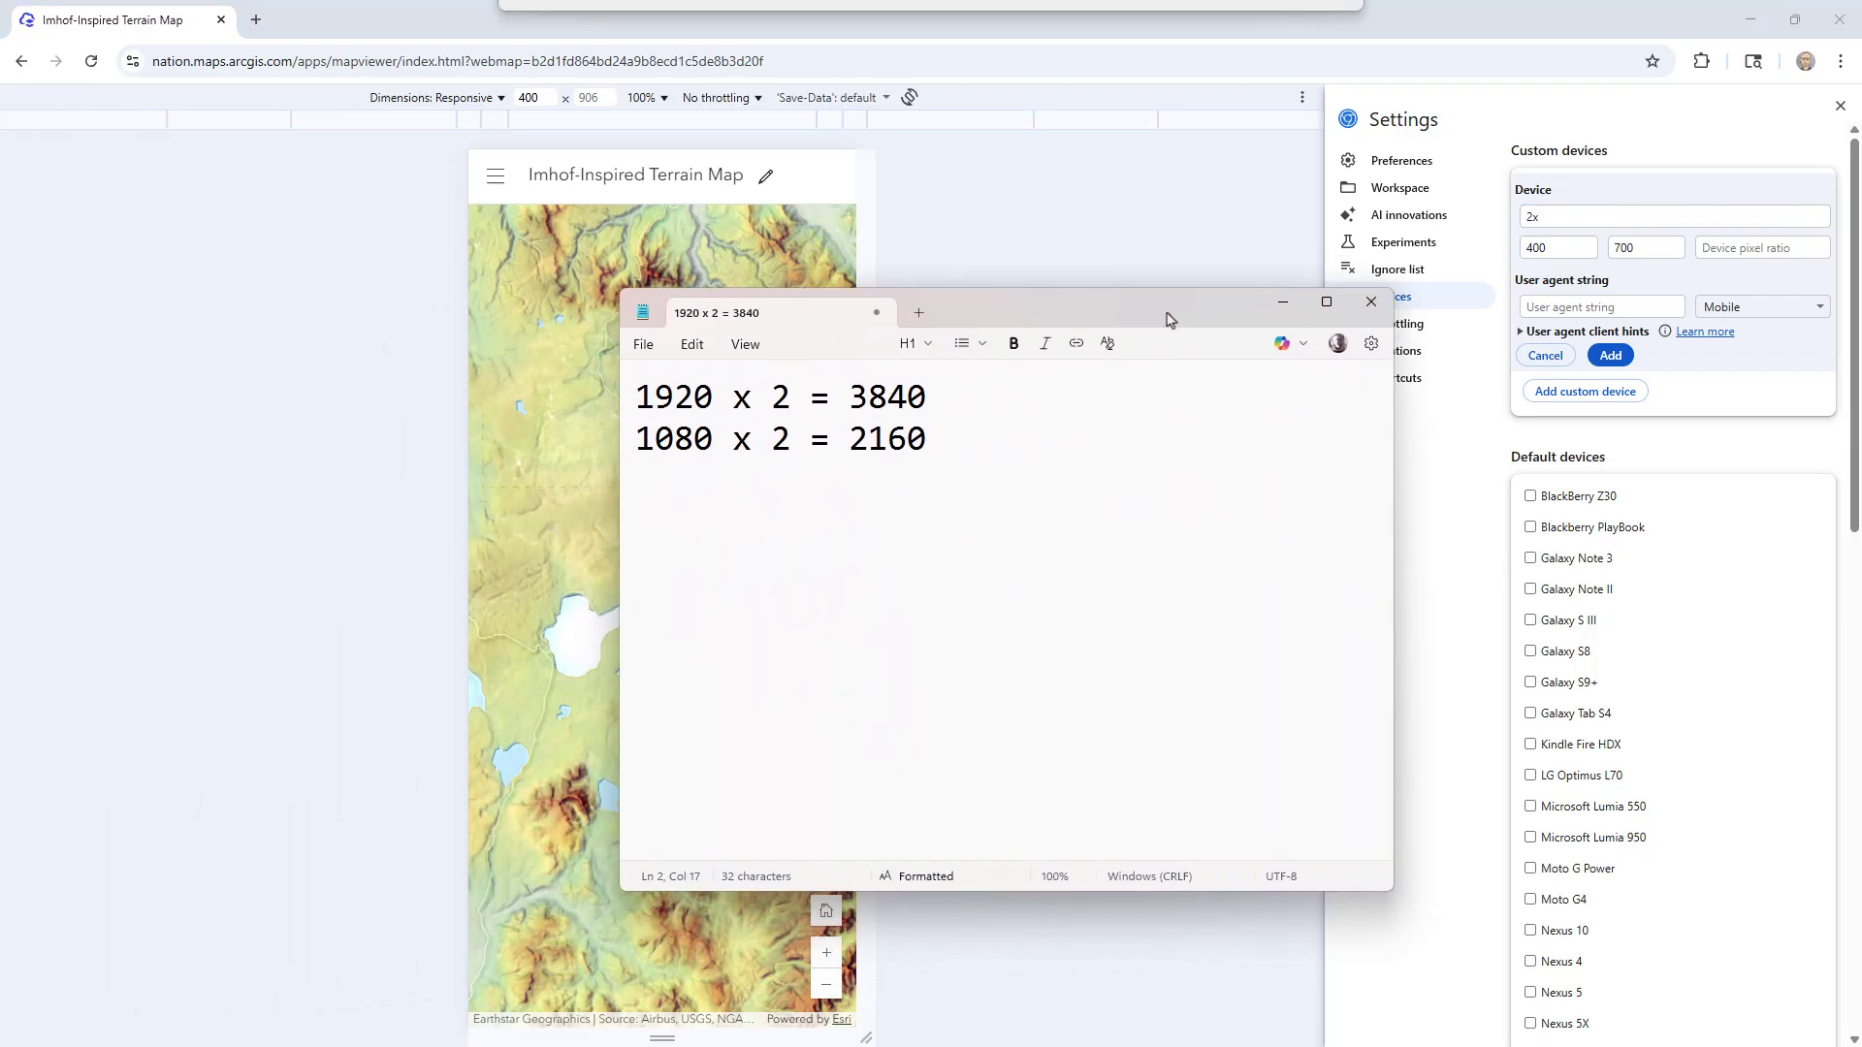
{"action": "left_click_drag", "start_coordinate": [1167, 317], "coordinate": [247, 337]}
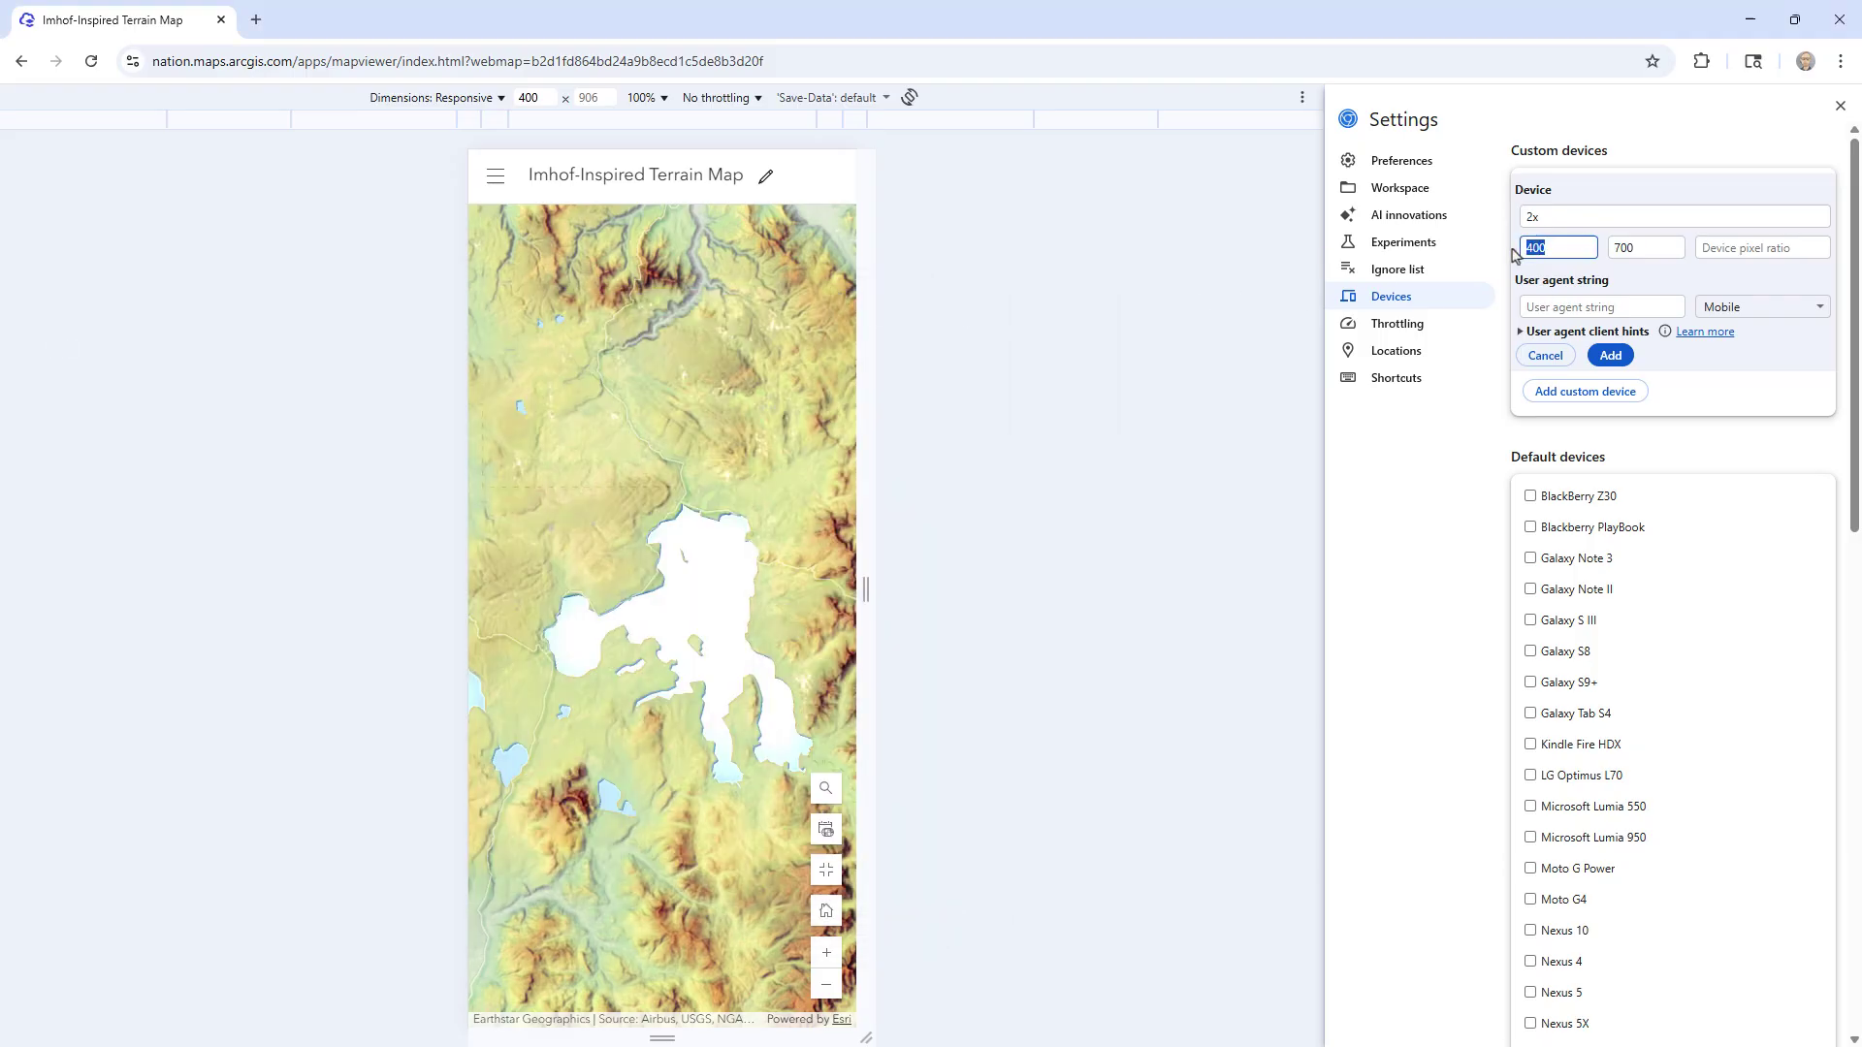
{"action": "type", "text": "3840"}
{"action": "key", "text": "Tab"}
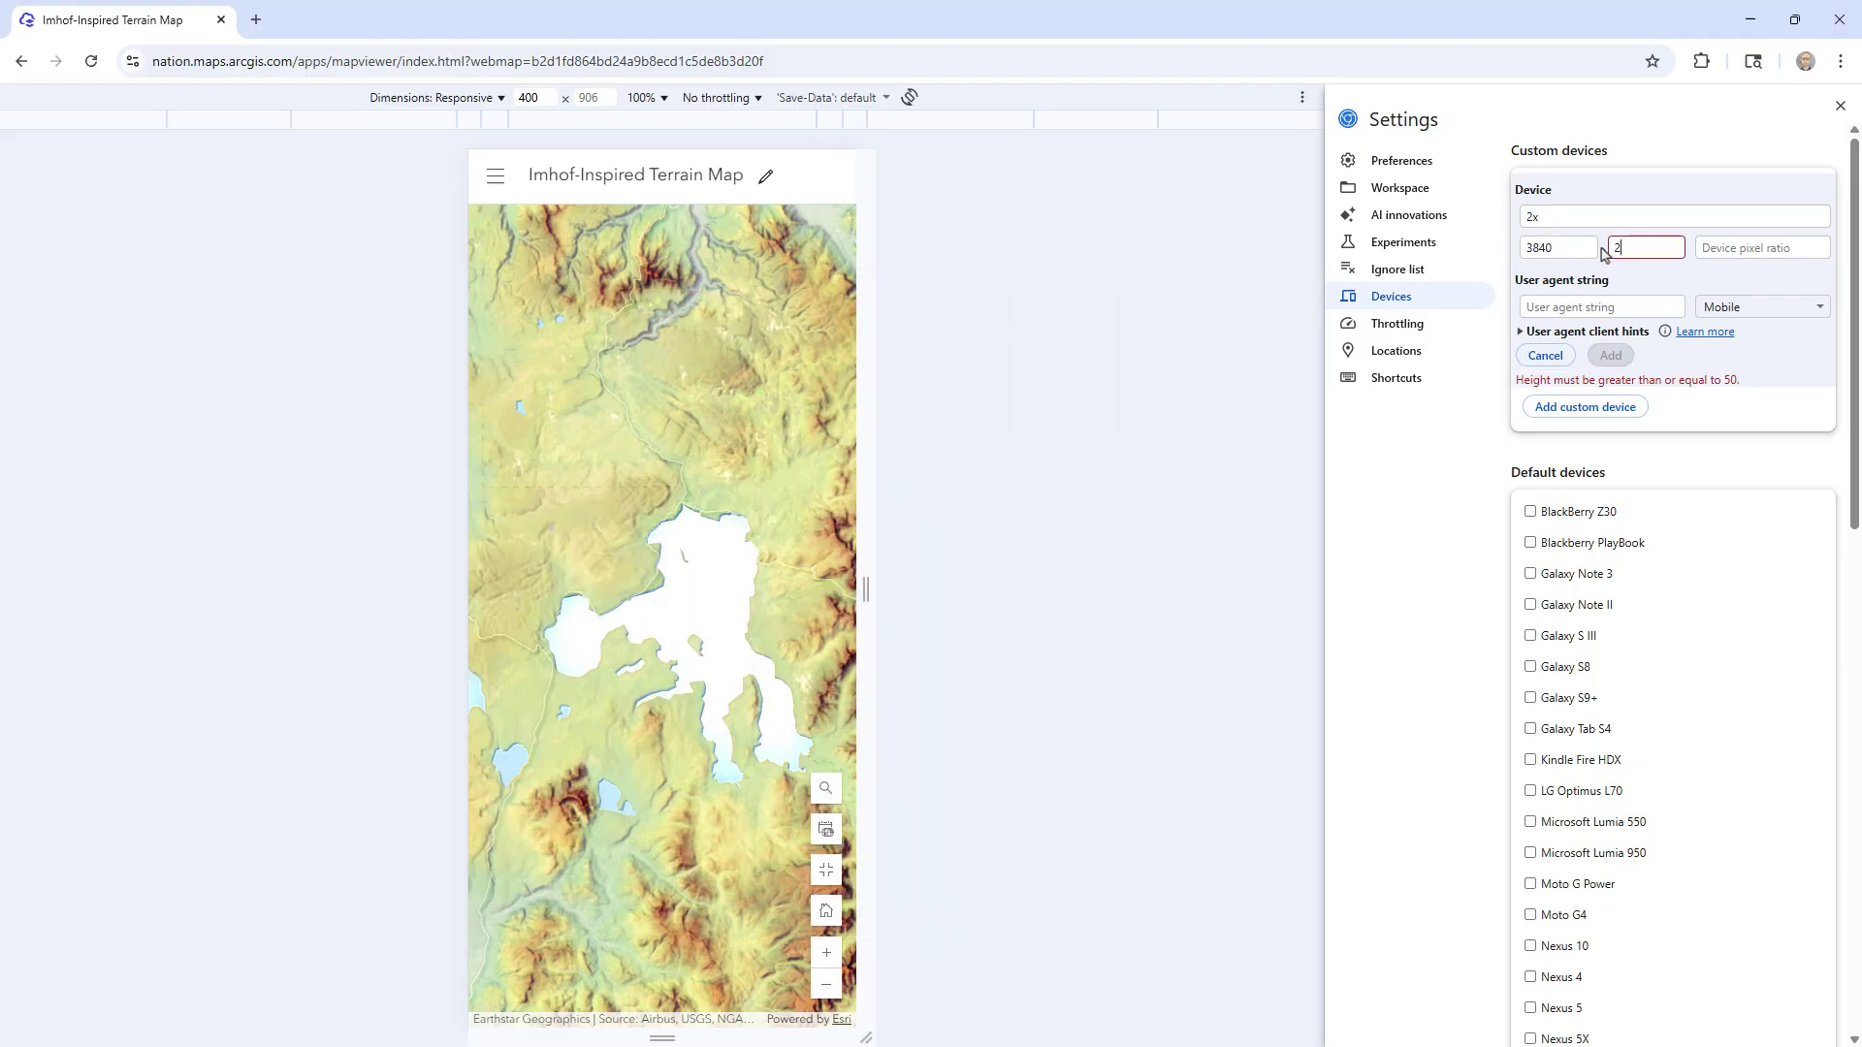
{"action": "type", "text": "2160"}
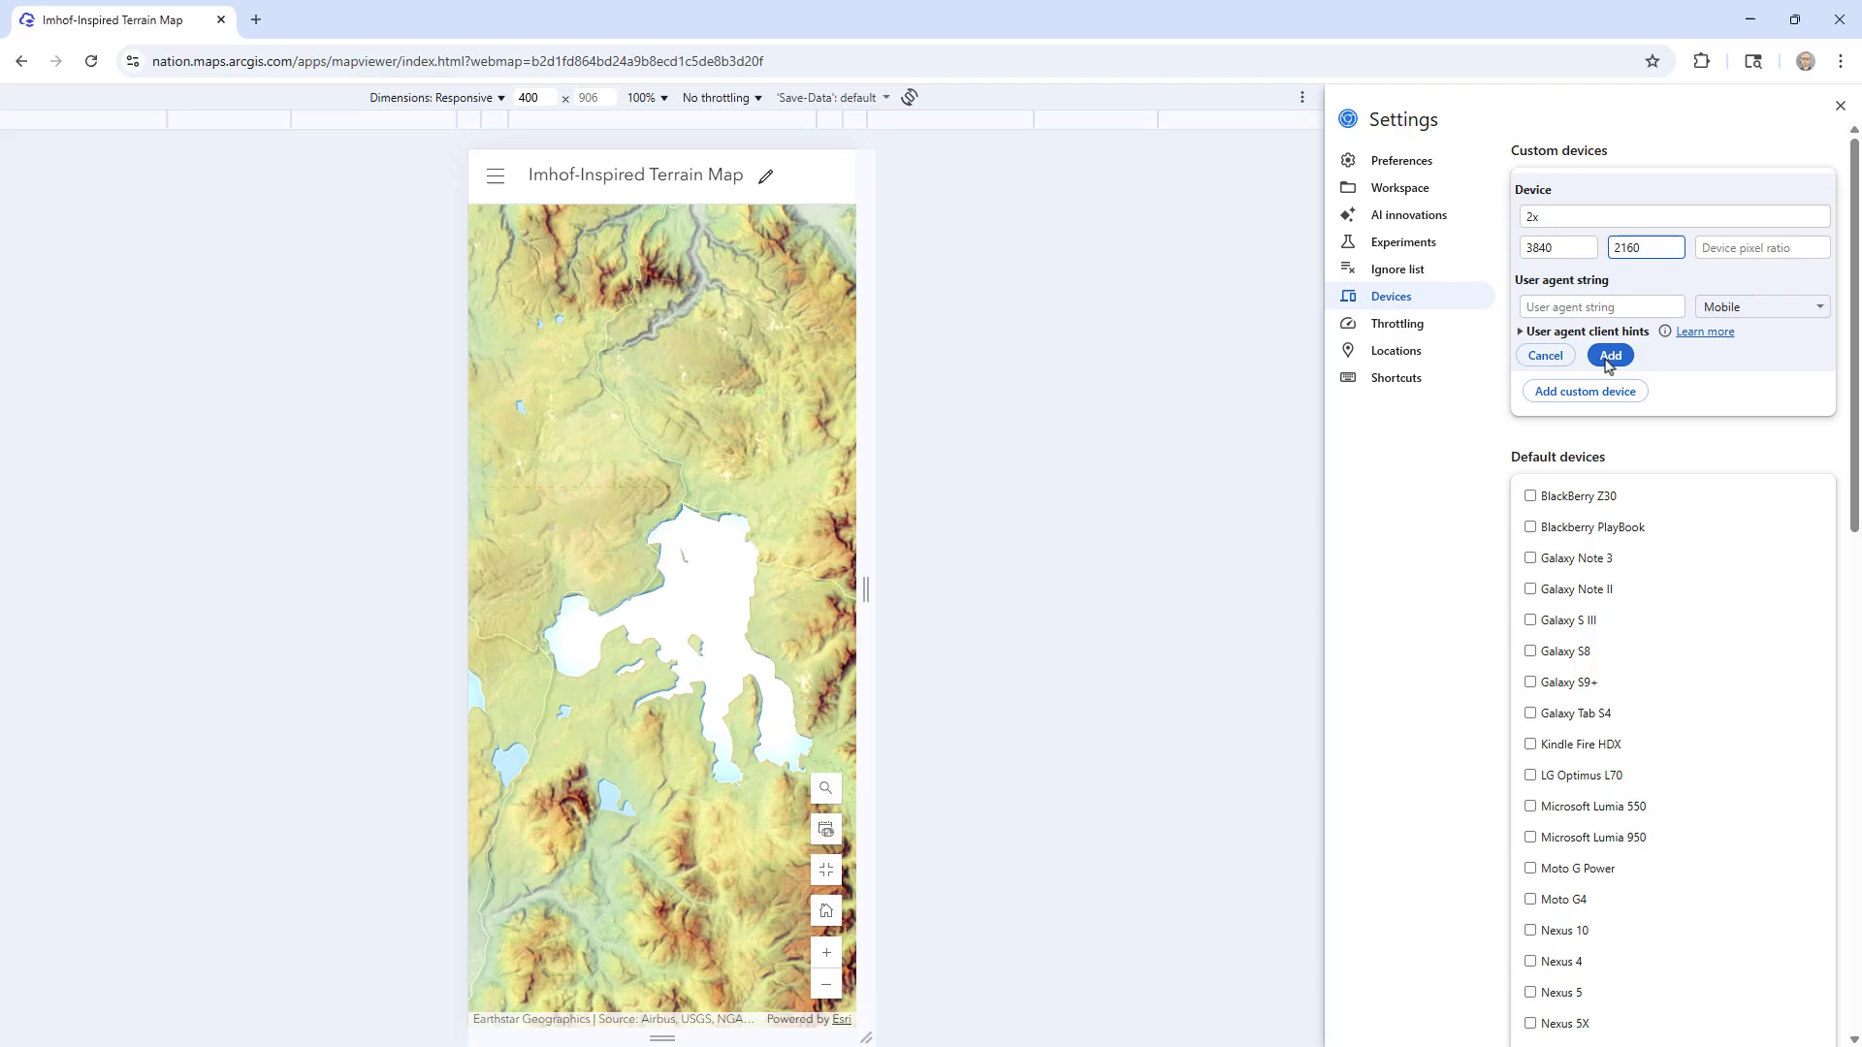
{"action": "left_click", "coordinate": [1610, 356]}
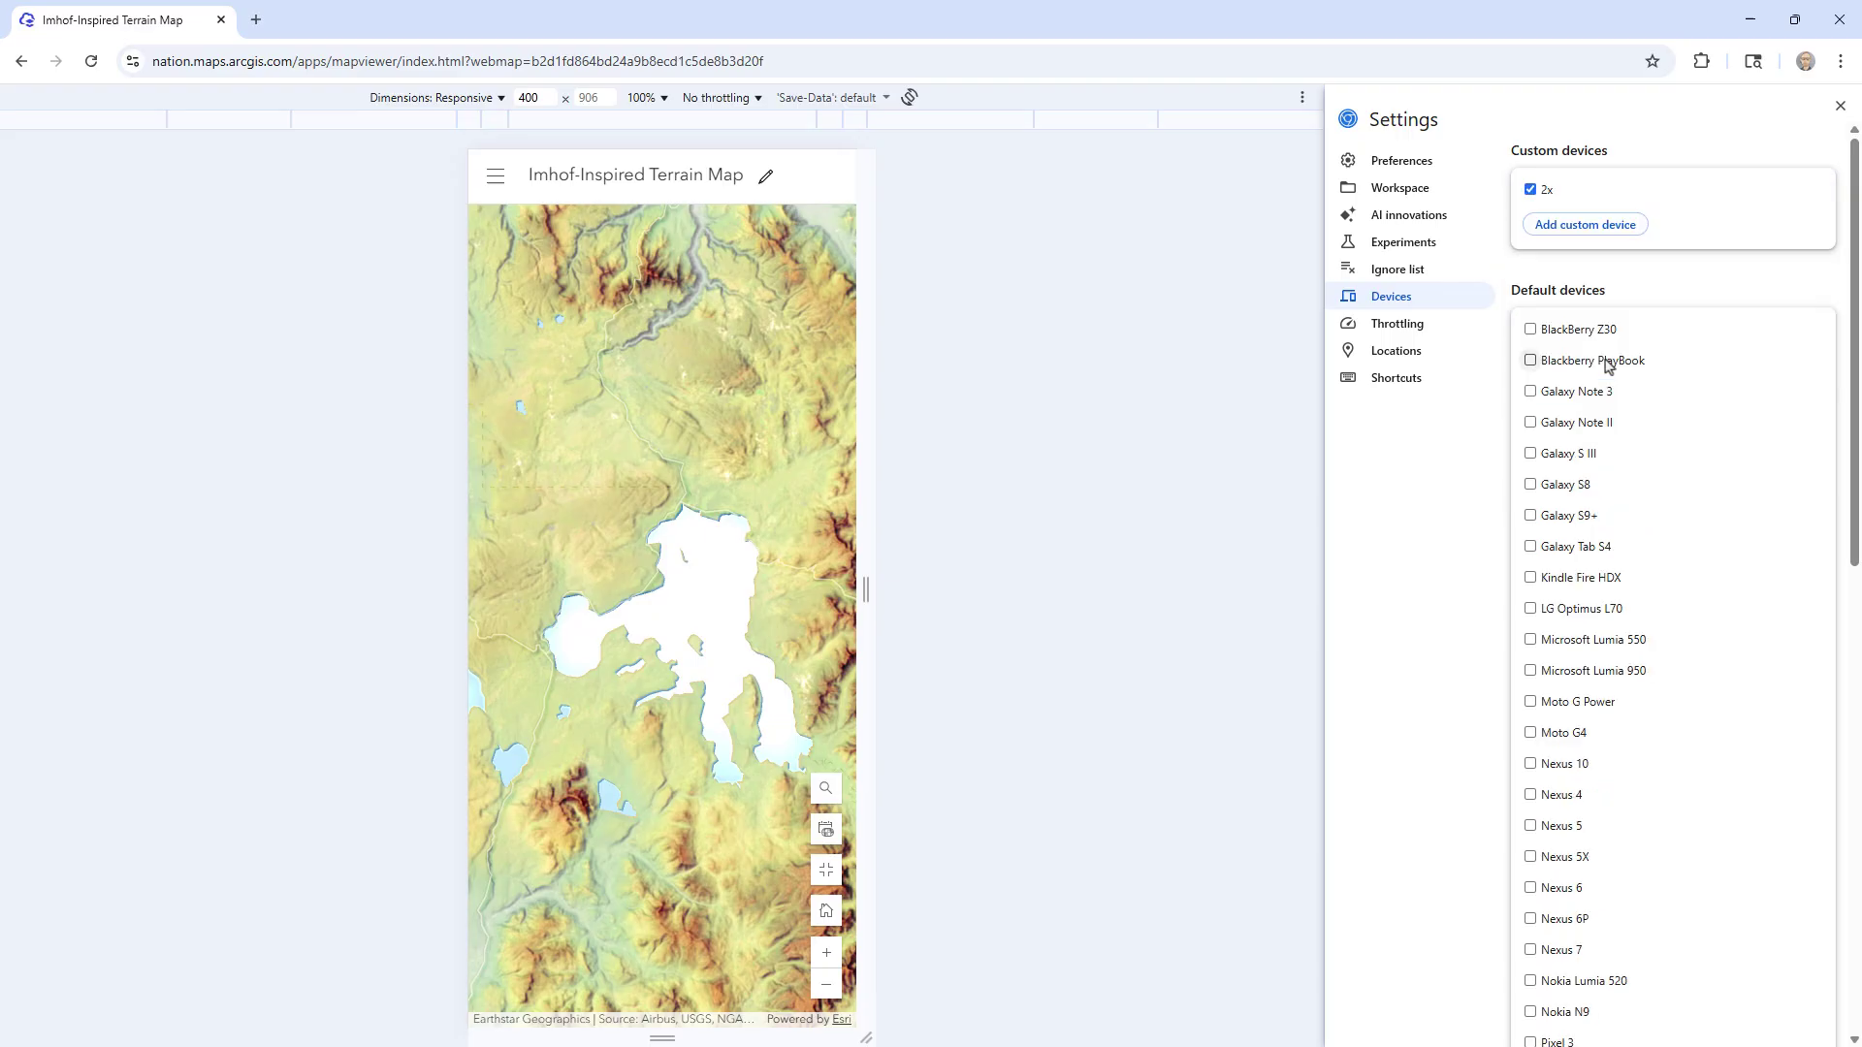
- Pick the 2x custom device from the Dimensions dropdown
{"action": "left_click", "coordinate": [502, 98]}
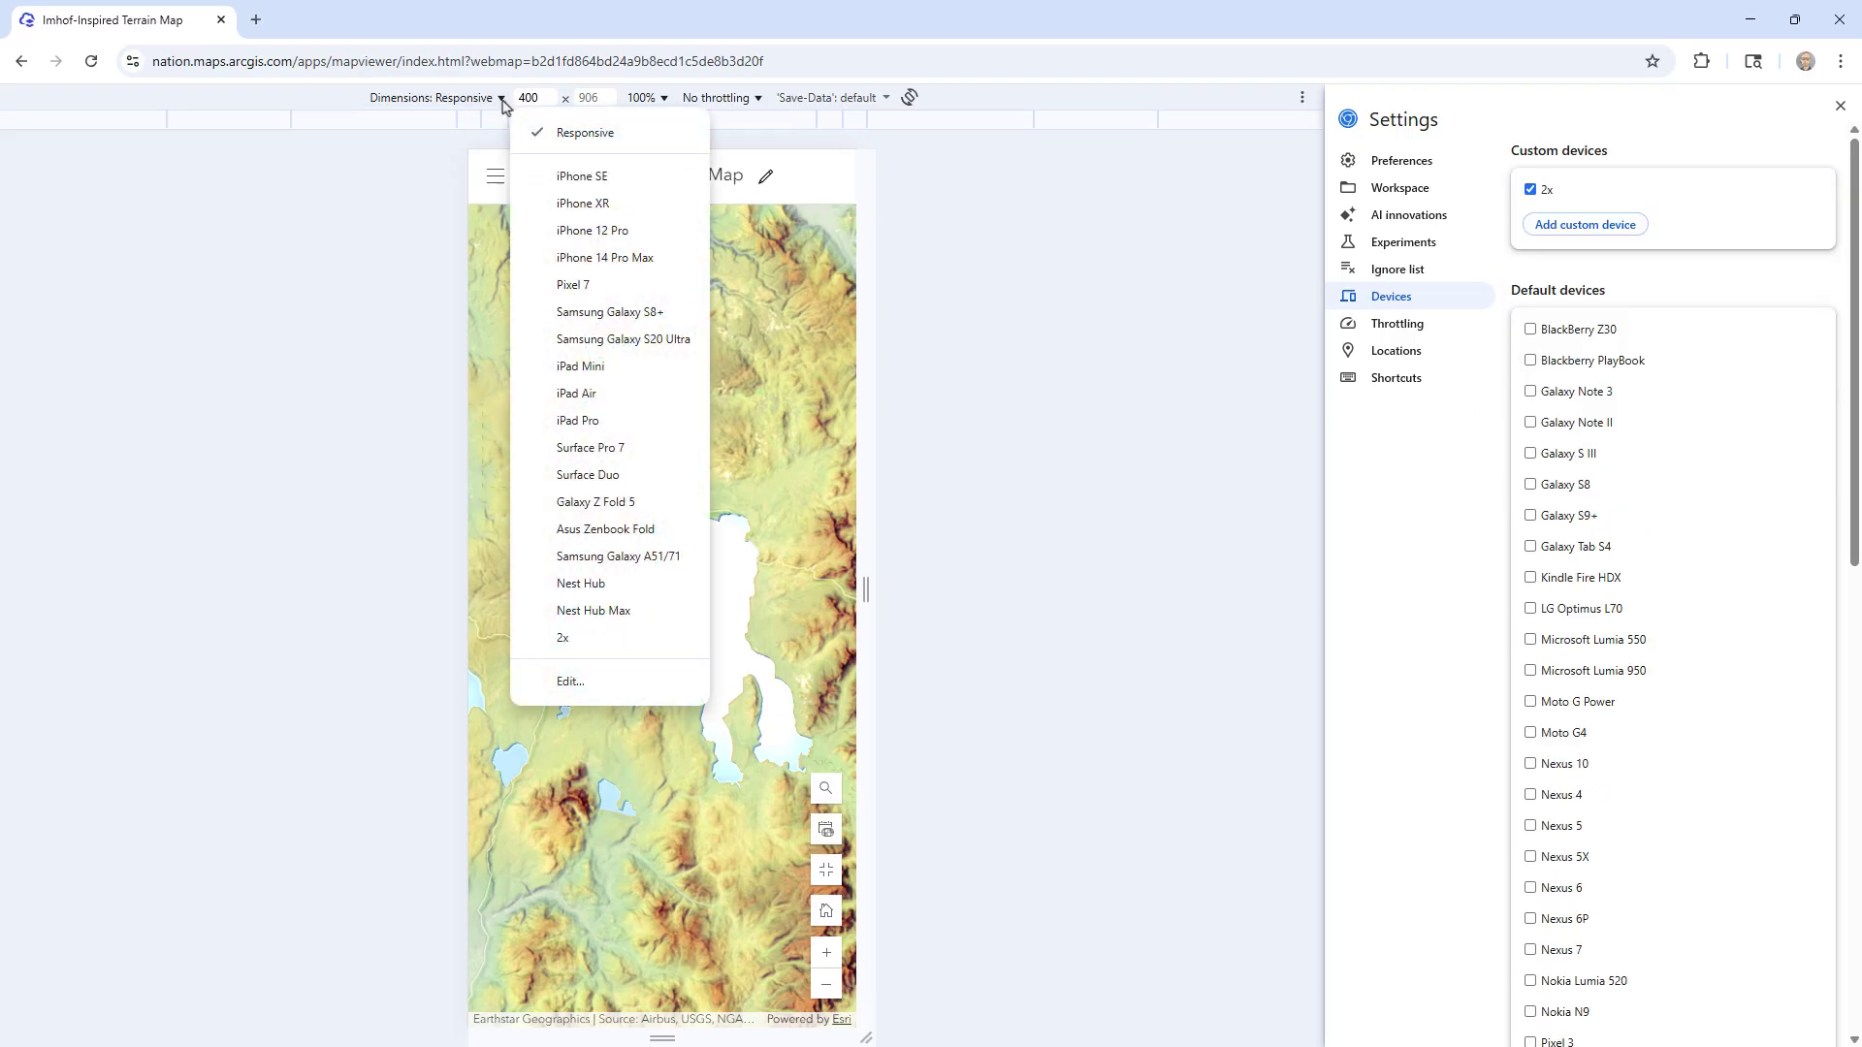
{"action": "left_click", "coordinate": [559, 639]}
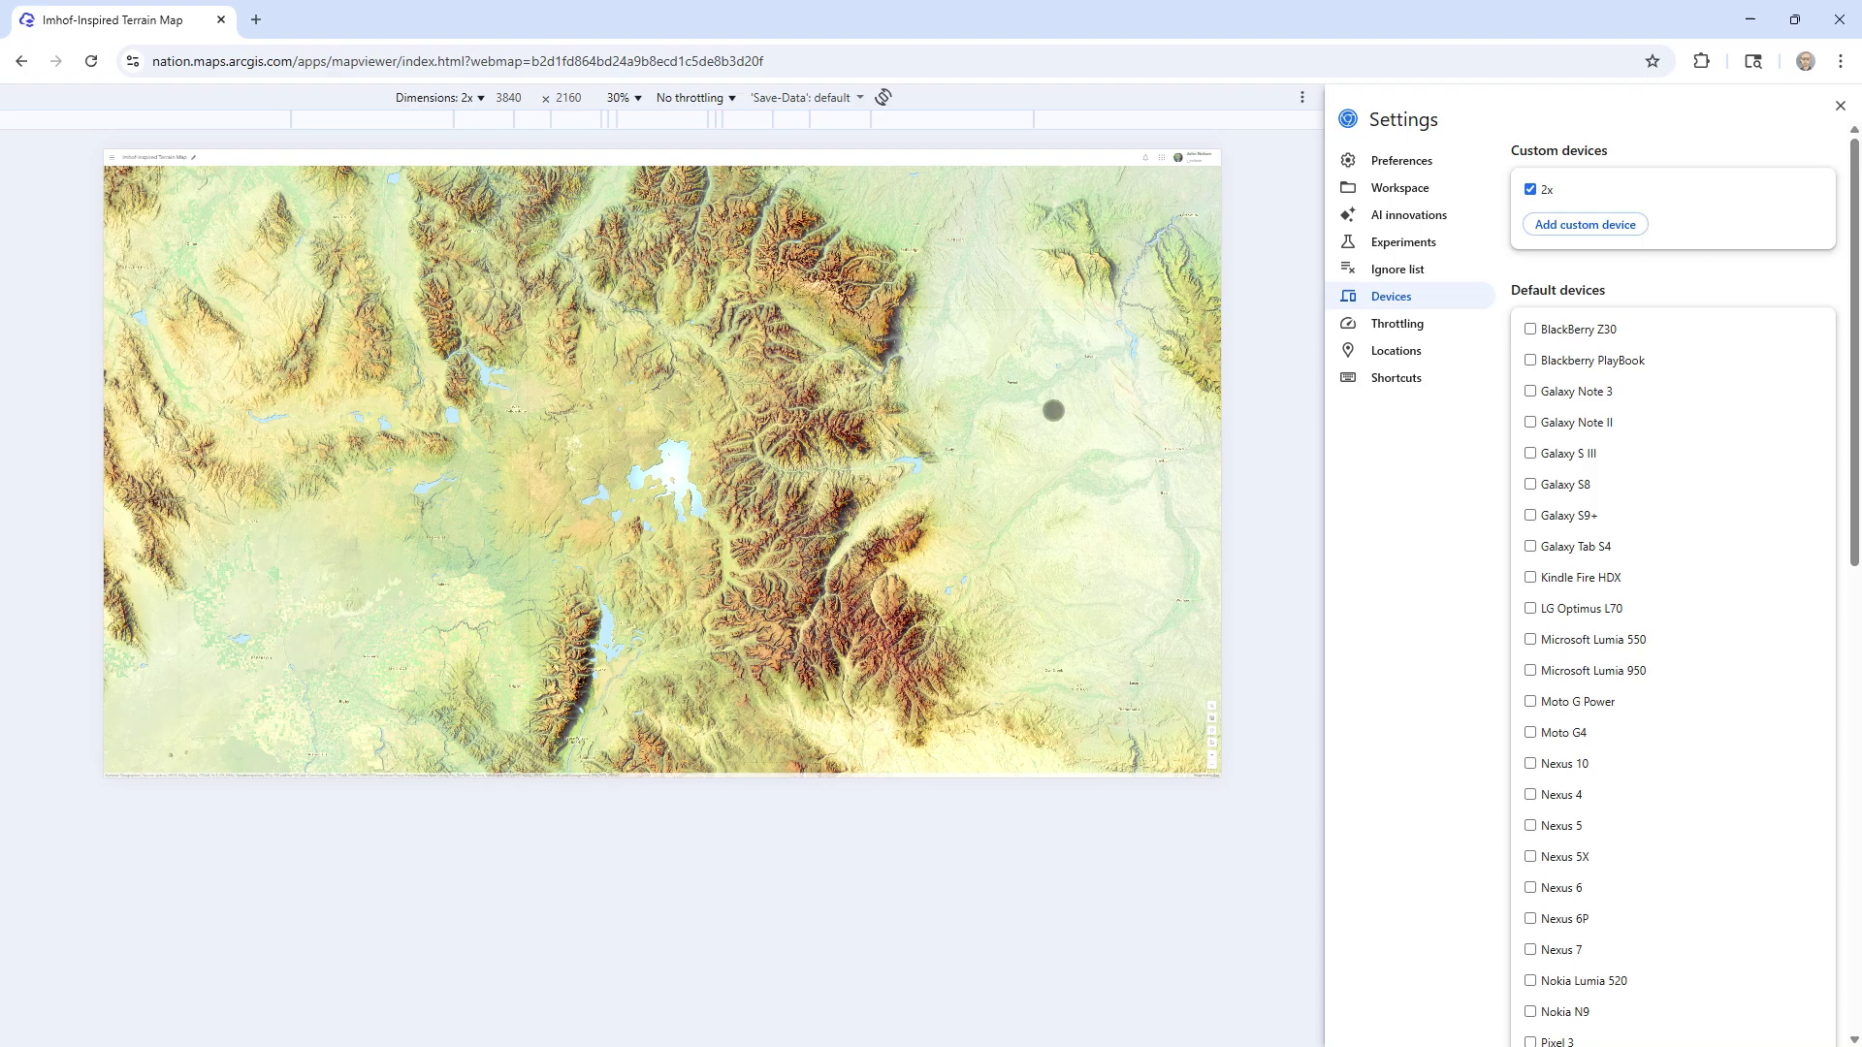
- Capture the 2x viewport screenshot and show the 18.3 MB PNG in Downloads
{"action": "left_click", "coordinate": [1839, 107]}
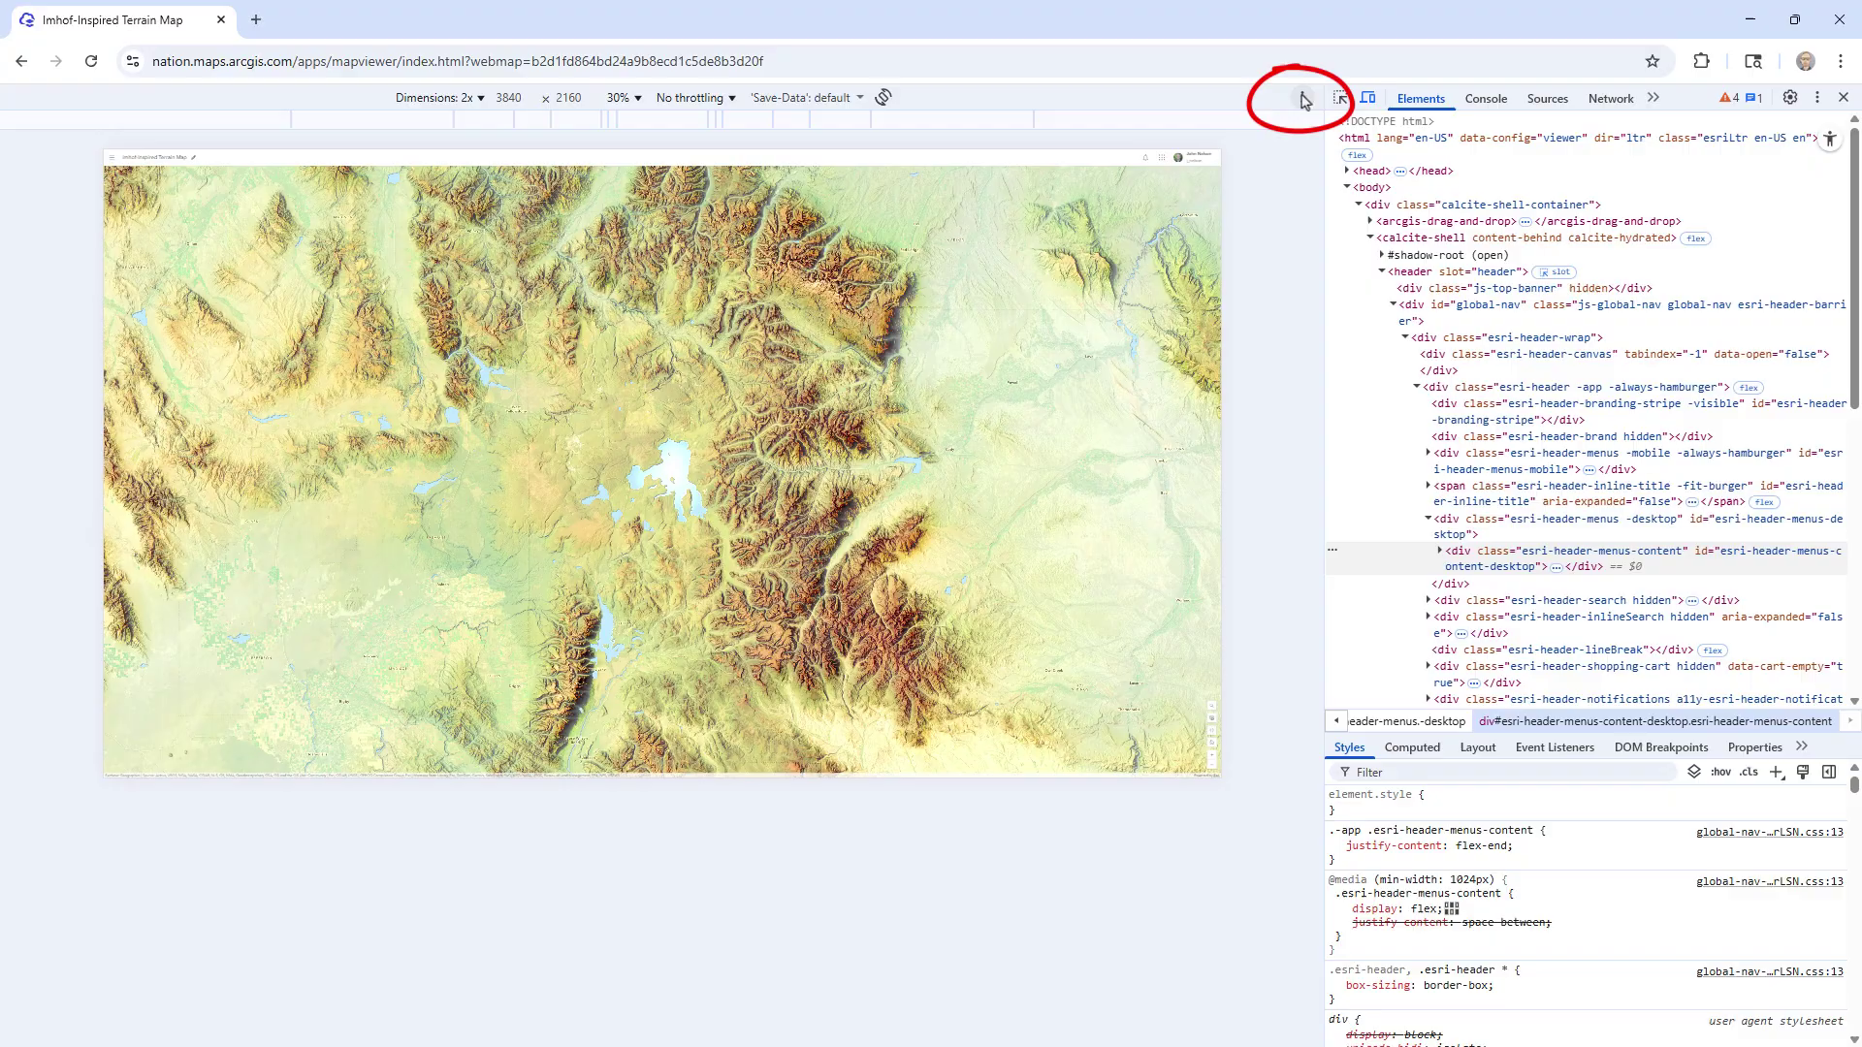
{"action": "left_click", "coordinate": [1304, 97]}
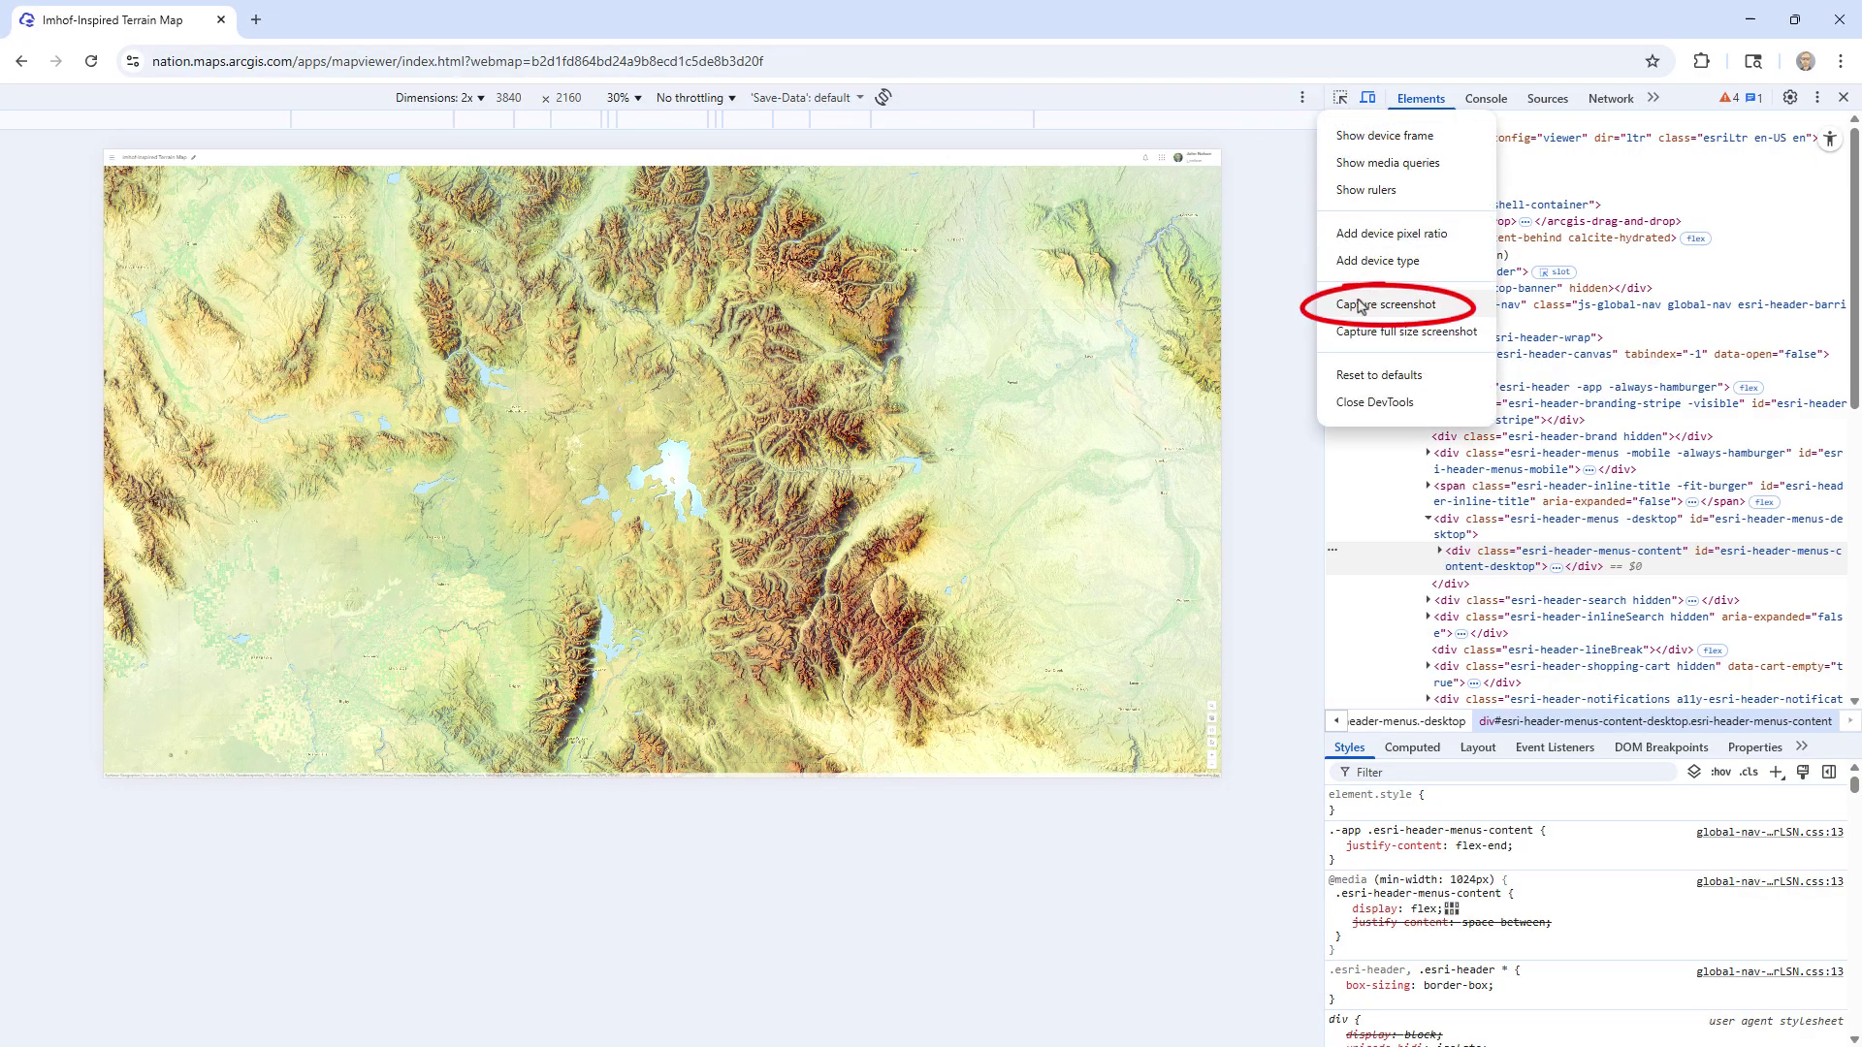
{"action": "left_click", "coordinate": [1364, 305]}
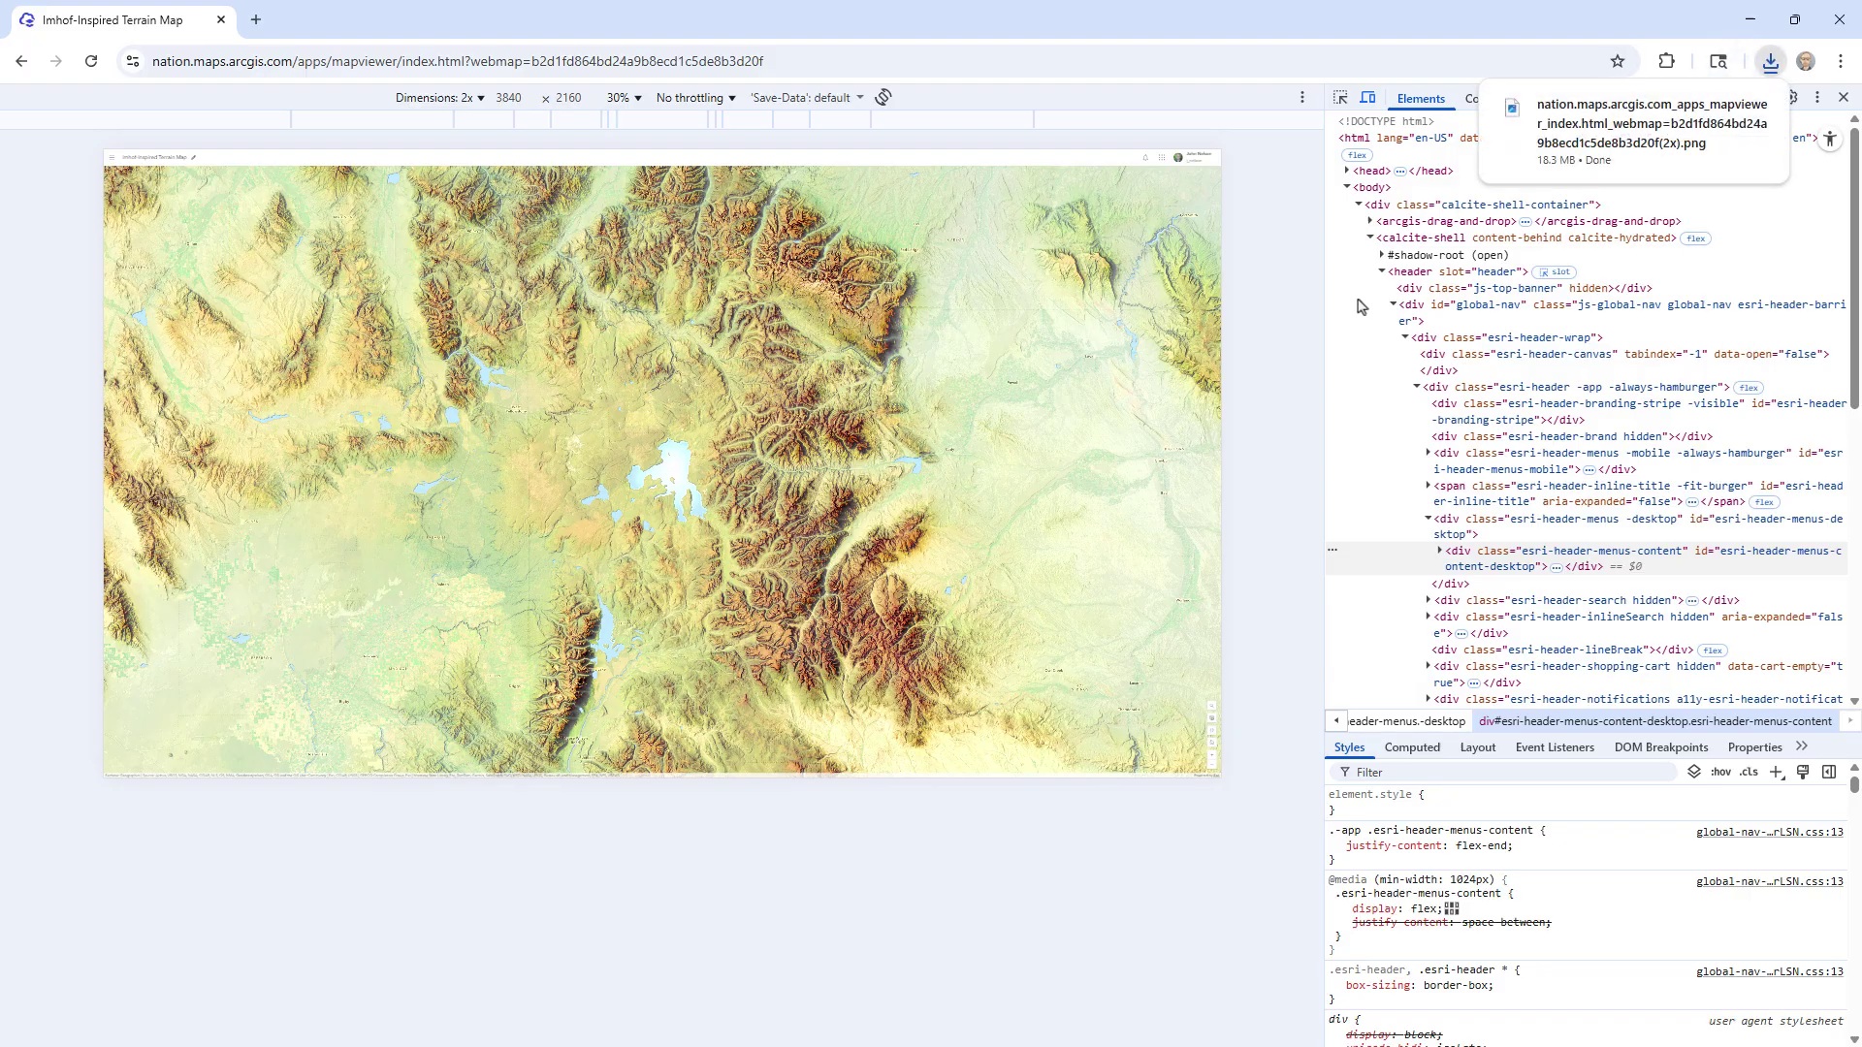
{"action": "mouse_move", "coordinate": [1629, 132]}
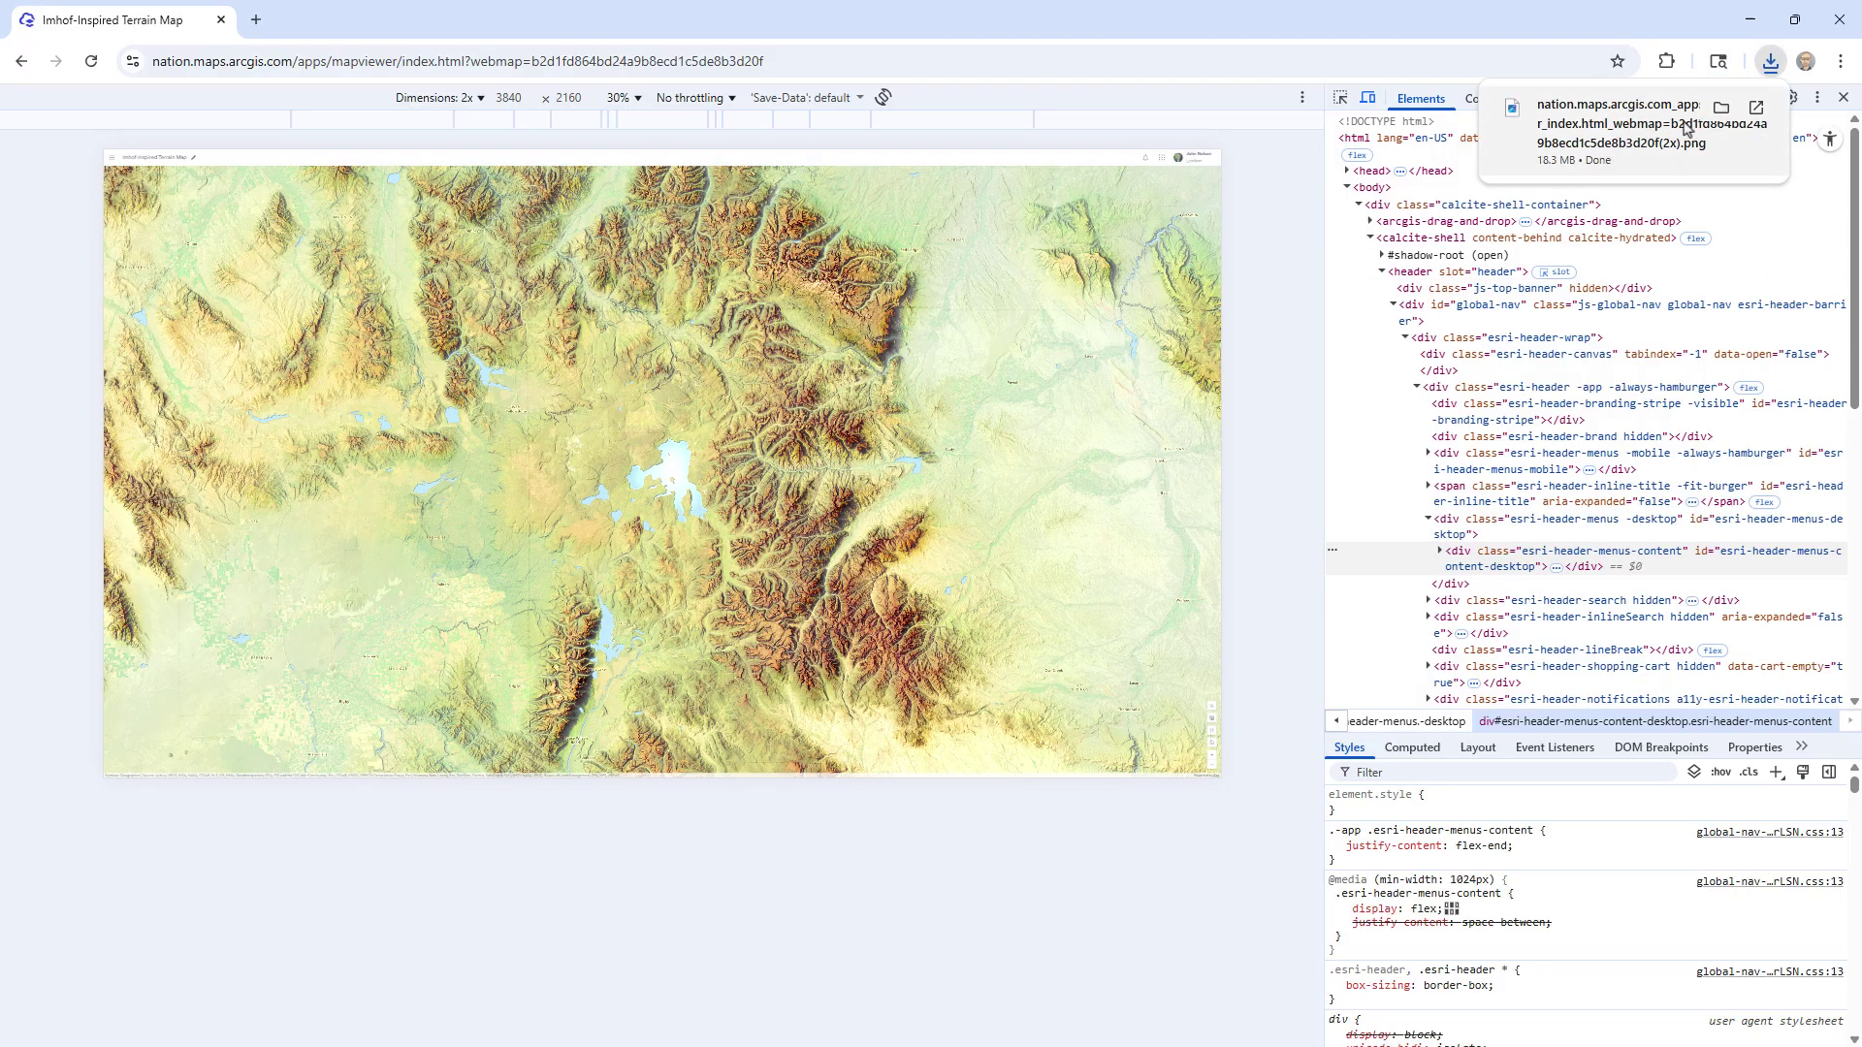
{"action": "left_click", "coordinate": [1721, 108]}
- Open the PNG in Photos at 100% zoom and pan across the terrain
{"action": "left_click_drag", "start_coordinate": [668, 327], "coordinate": [947, 196]}
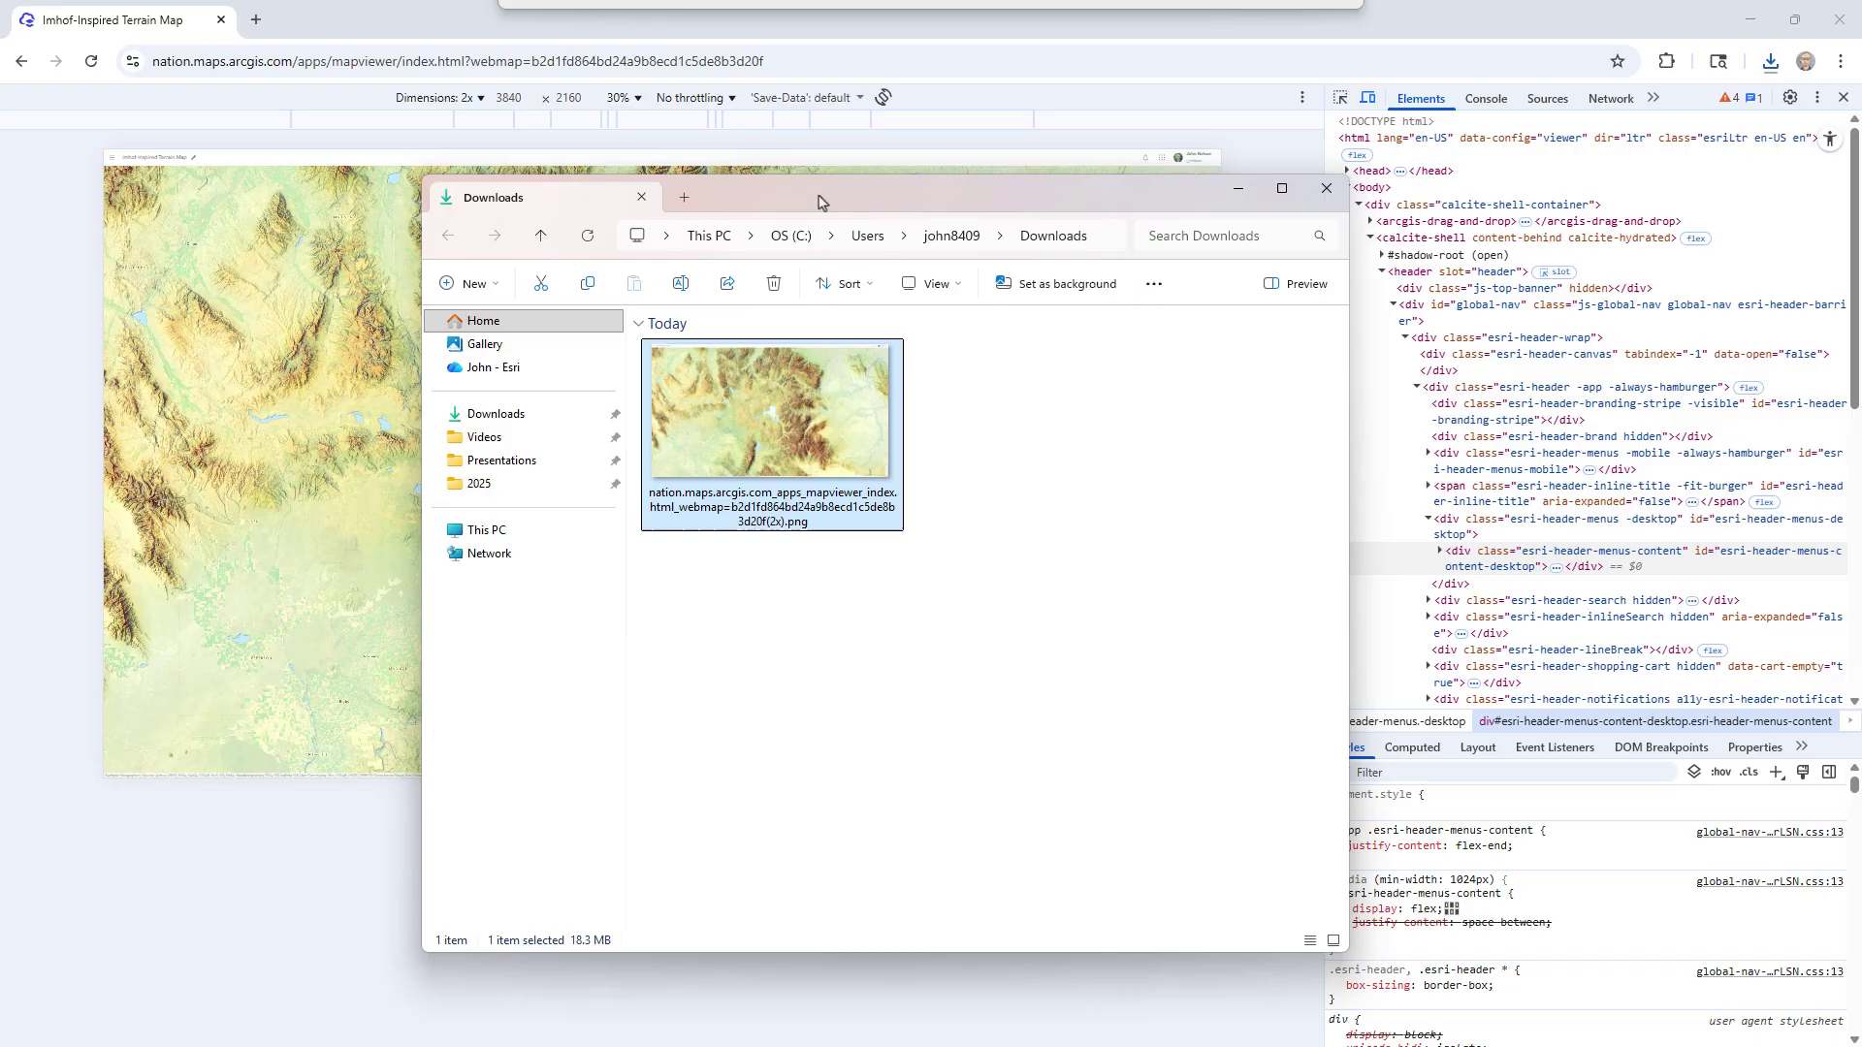
{"action": "key", "text": "Return"}
{"action": "left_click", "coordinate": [1566, 1027]}
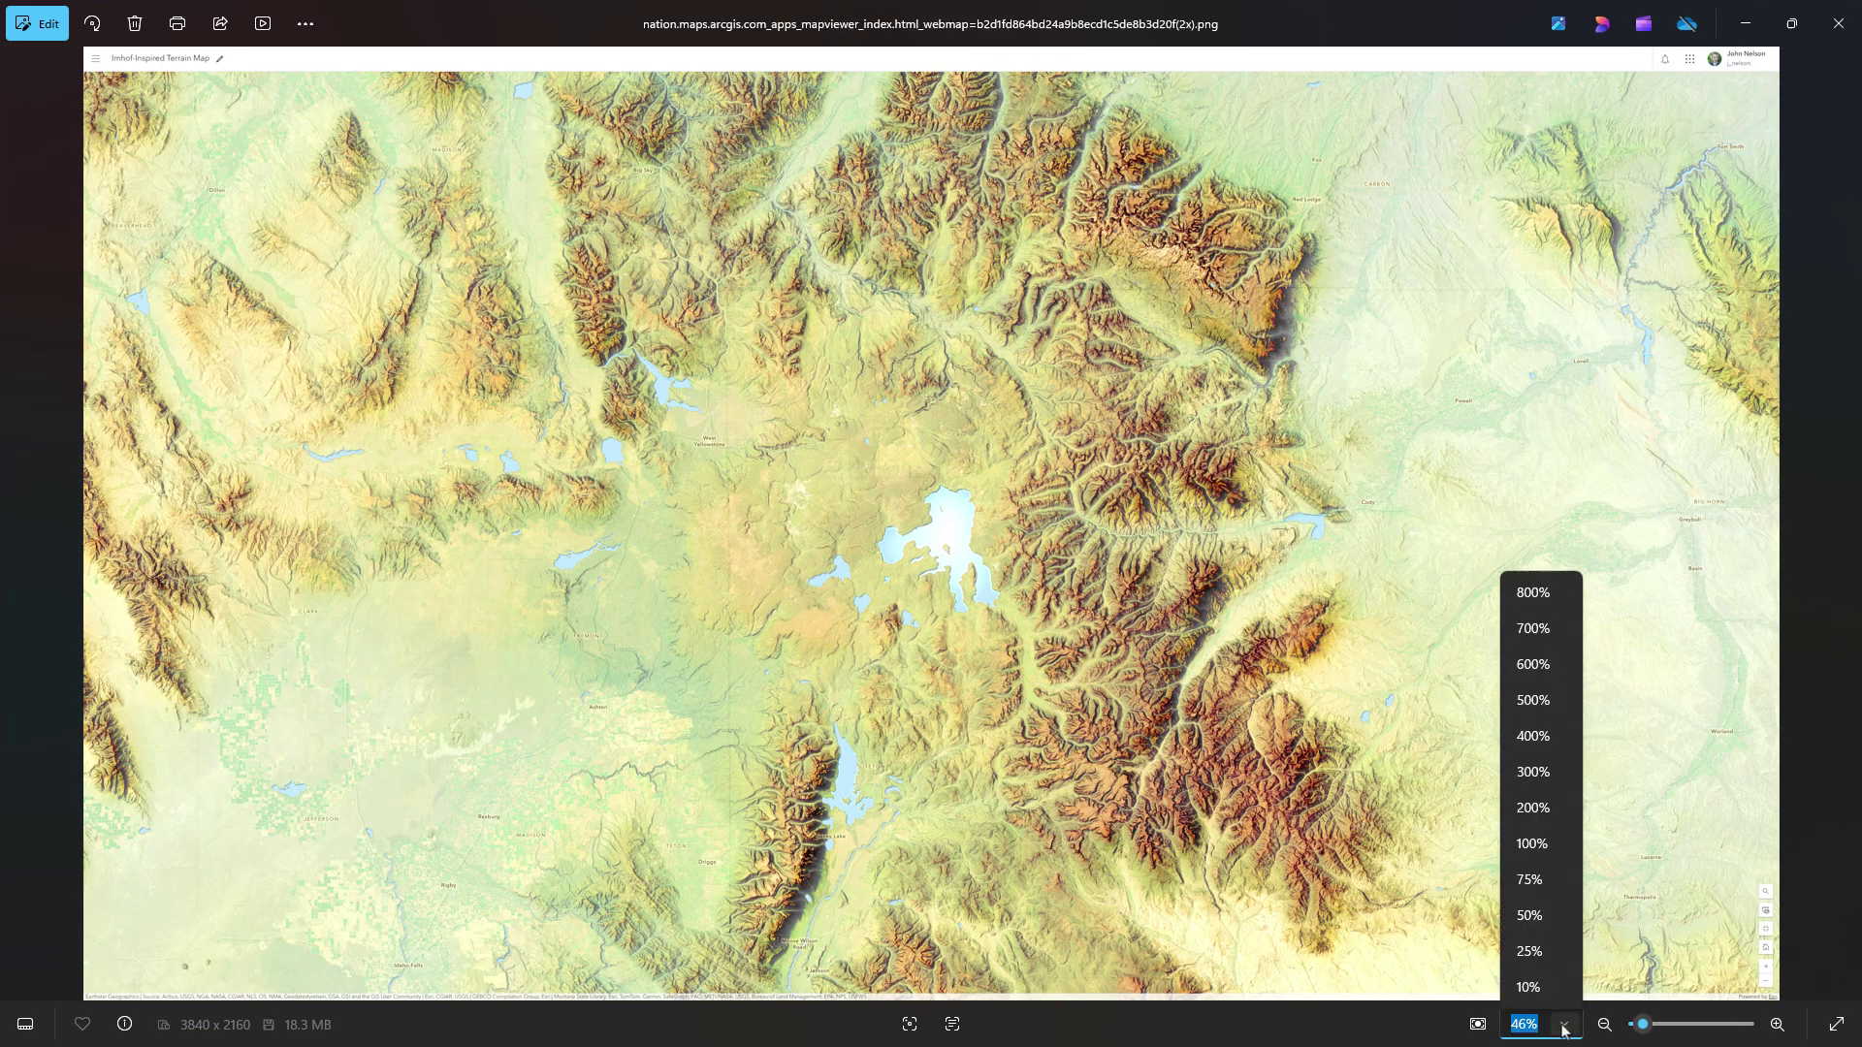
{"action": "left_click", "coordinate": [1531, 844]}
{"action": "mouse_move", "coordinate": [931, 523]}
{"action": "left_mouse_down"}
{"action": "mouse_move", "coordinate": [684, 741]}
{"action": "mouse_move", "coordinate": [928, 664]}
{"action": "left_mouse_up"}
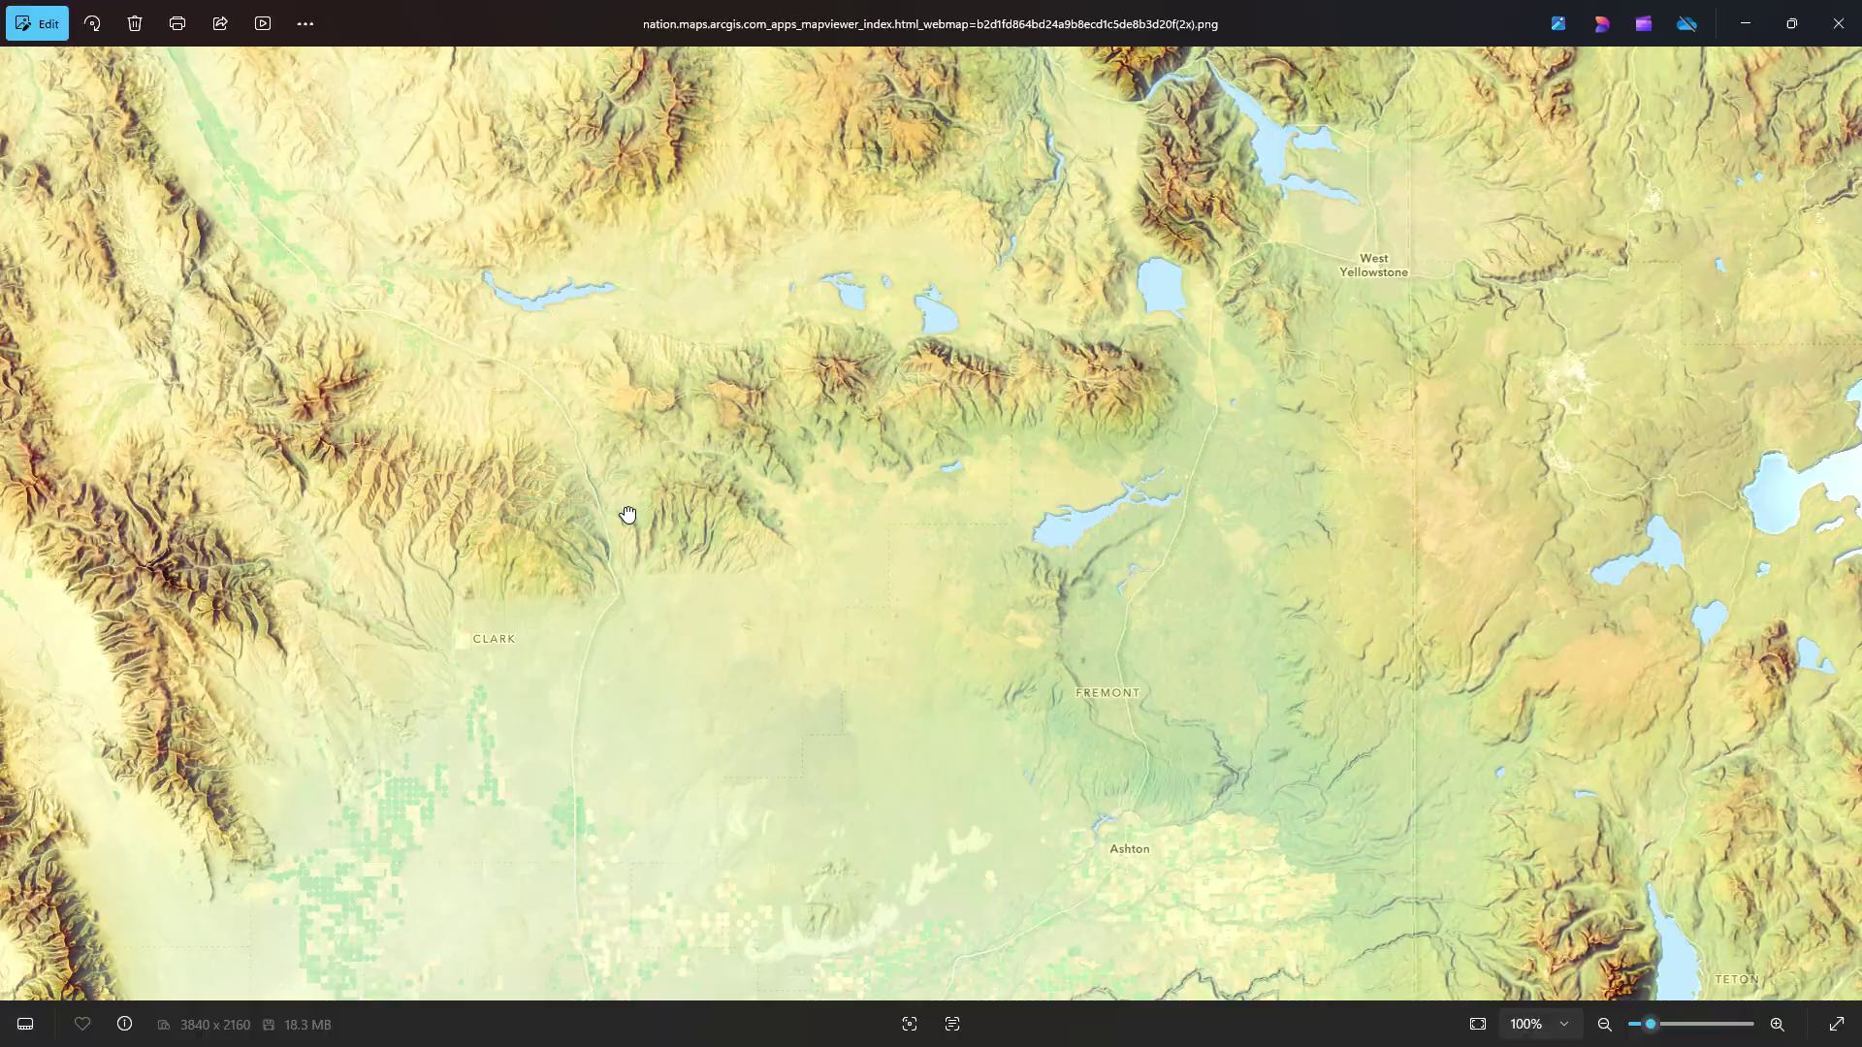
{"action": "scroll", "coordinate": [929, 663], "scroll_direction": "down", "scroll_amount": 5}
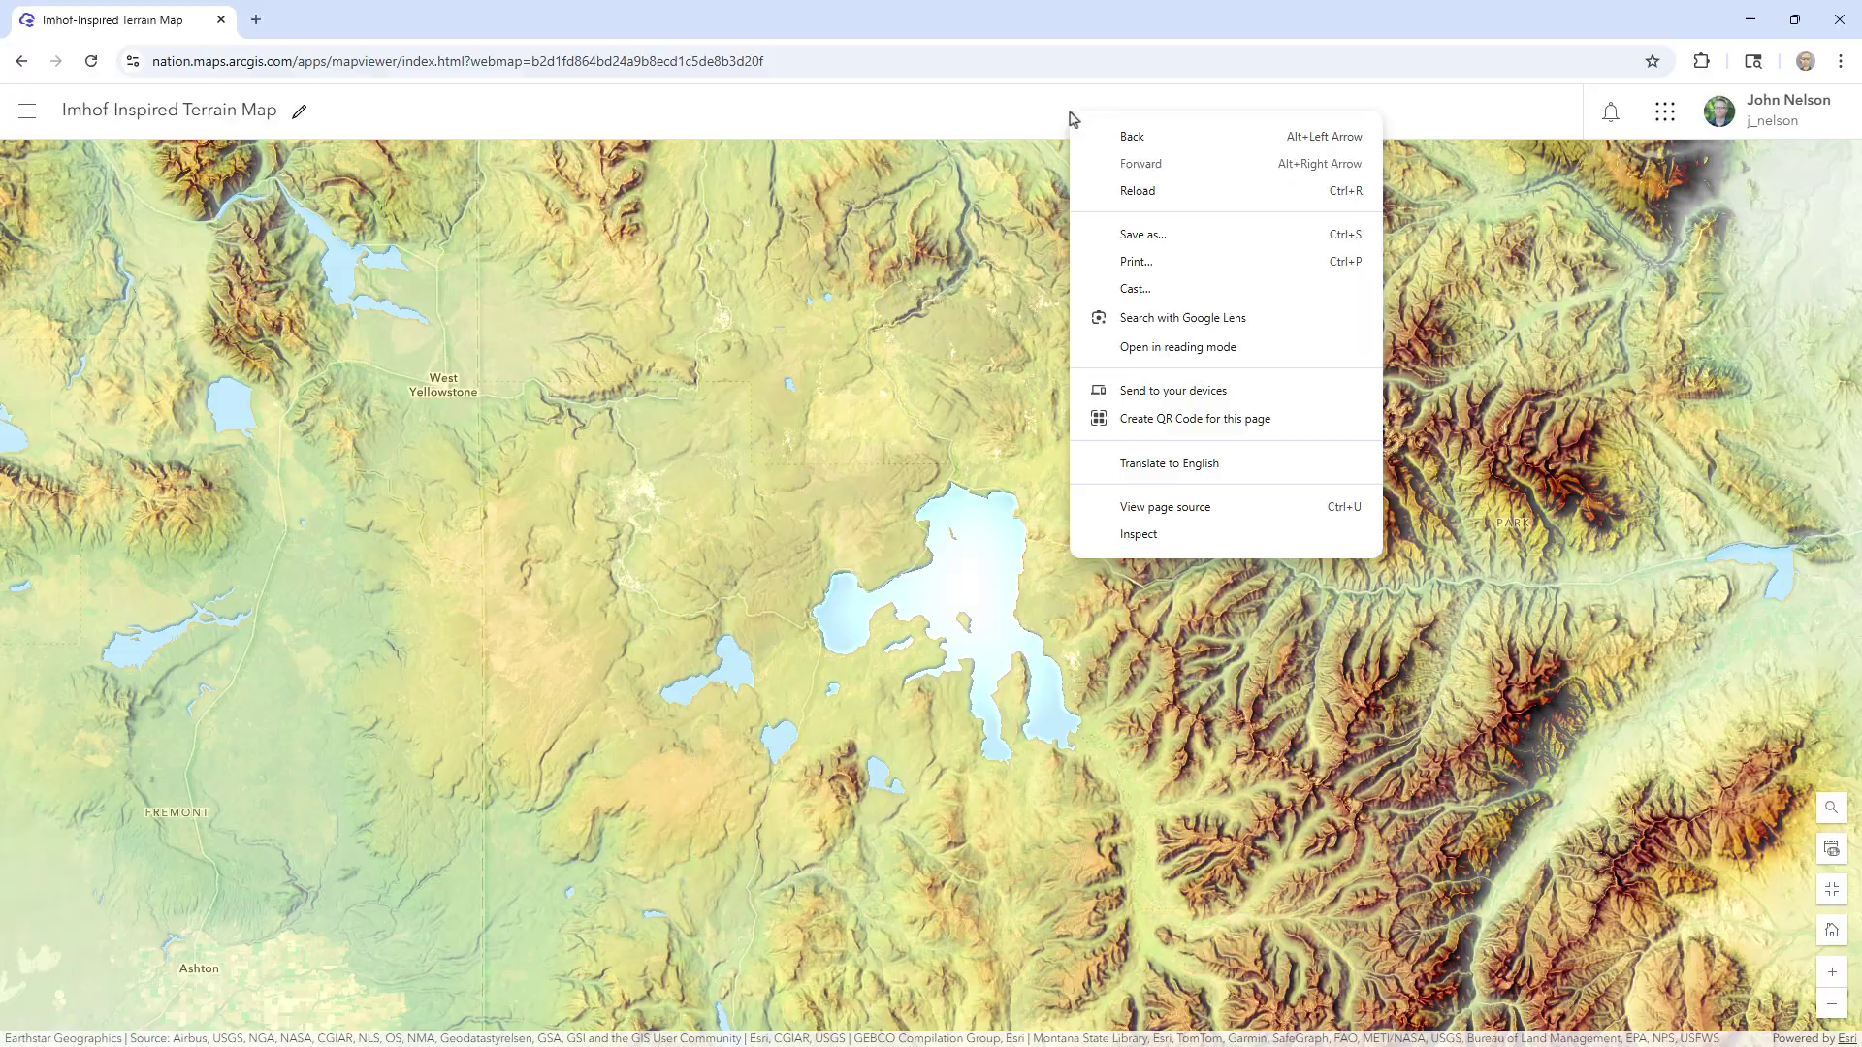
- Reopen DevTools and emulate the Instagram x2 device at 2160 by 2700
{"action": "left_click", "coordinate": [1162, 539]}
{"action": "left_click", "coordinate": [1369, 97]}
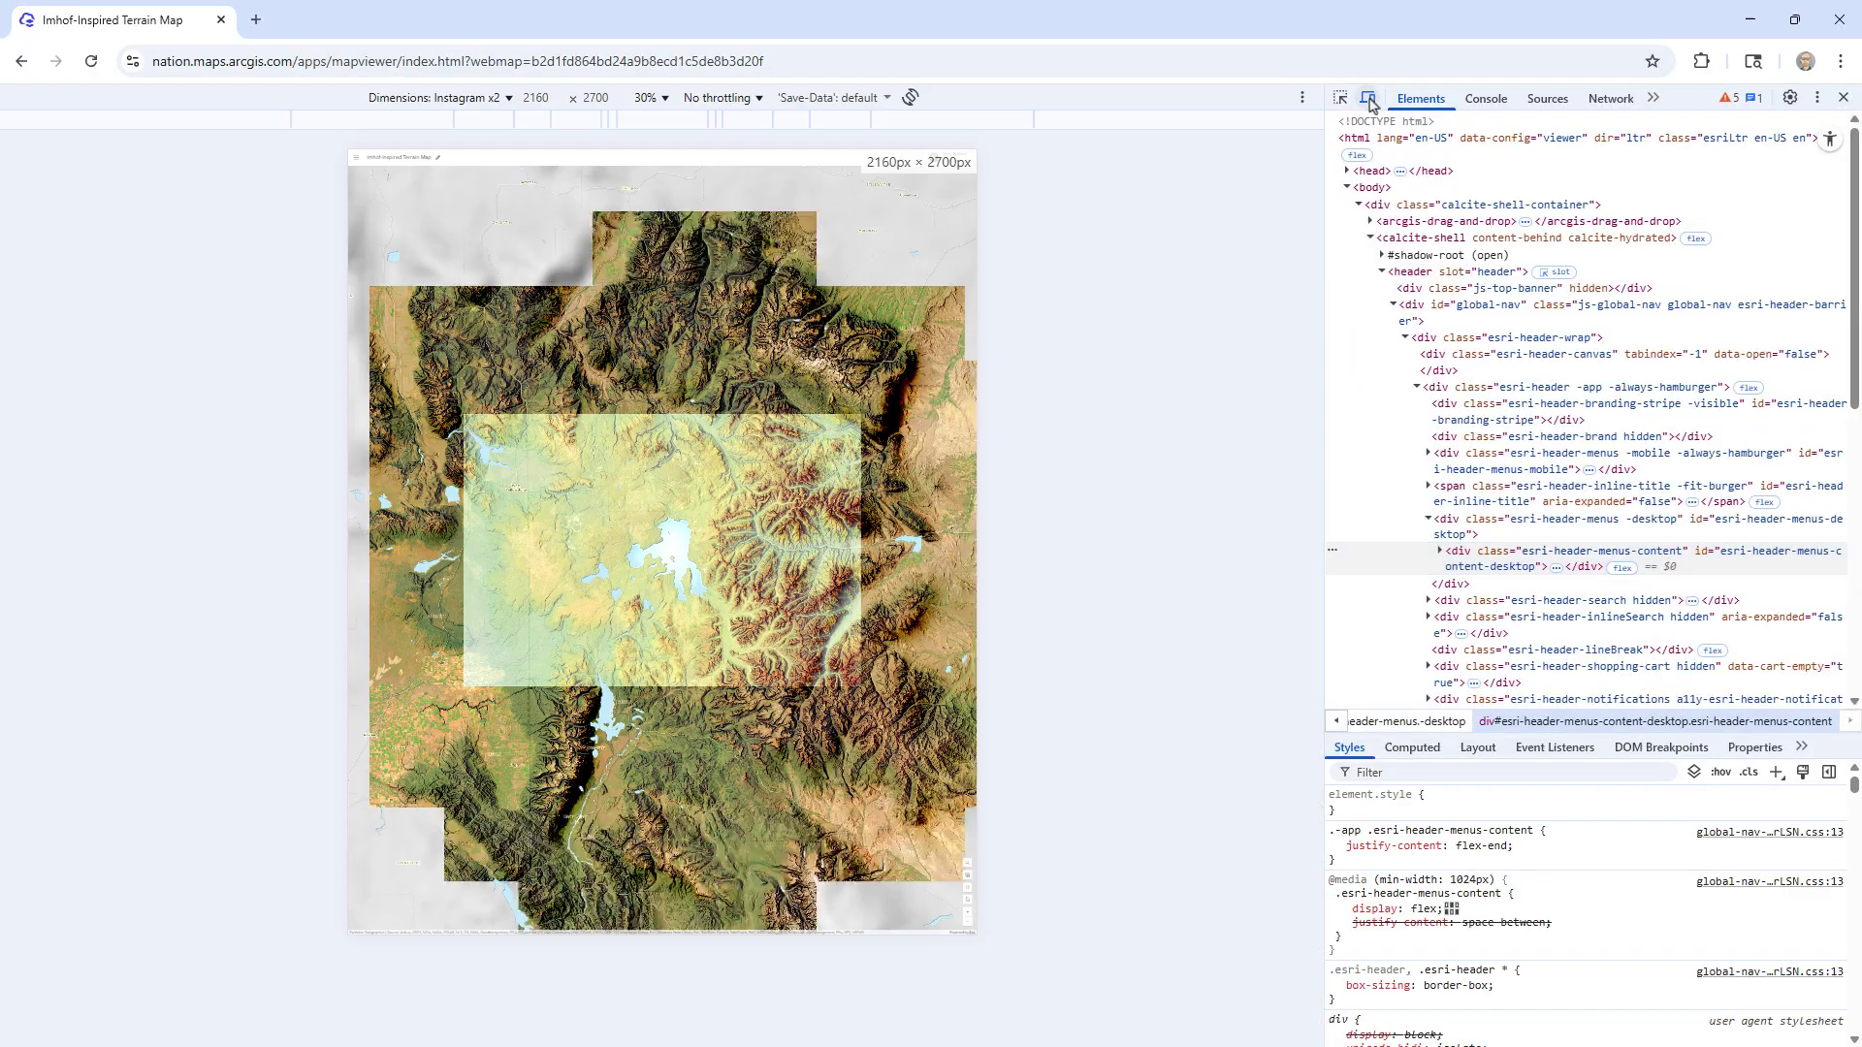
{"action": "left_click", "coordinate": [496, 99]}
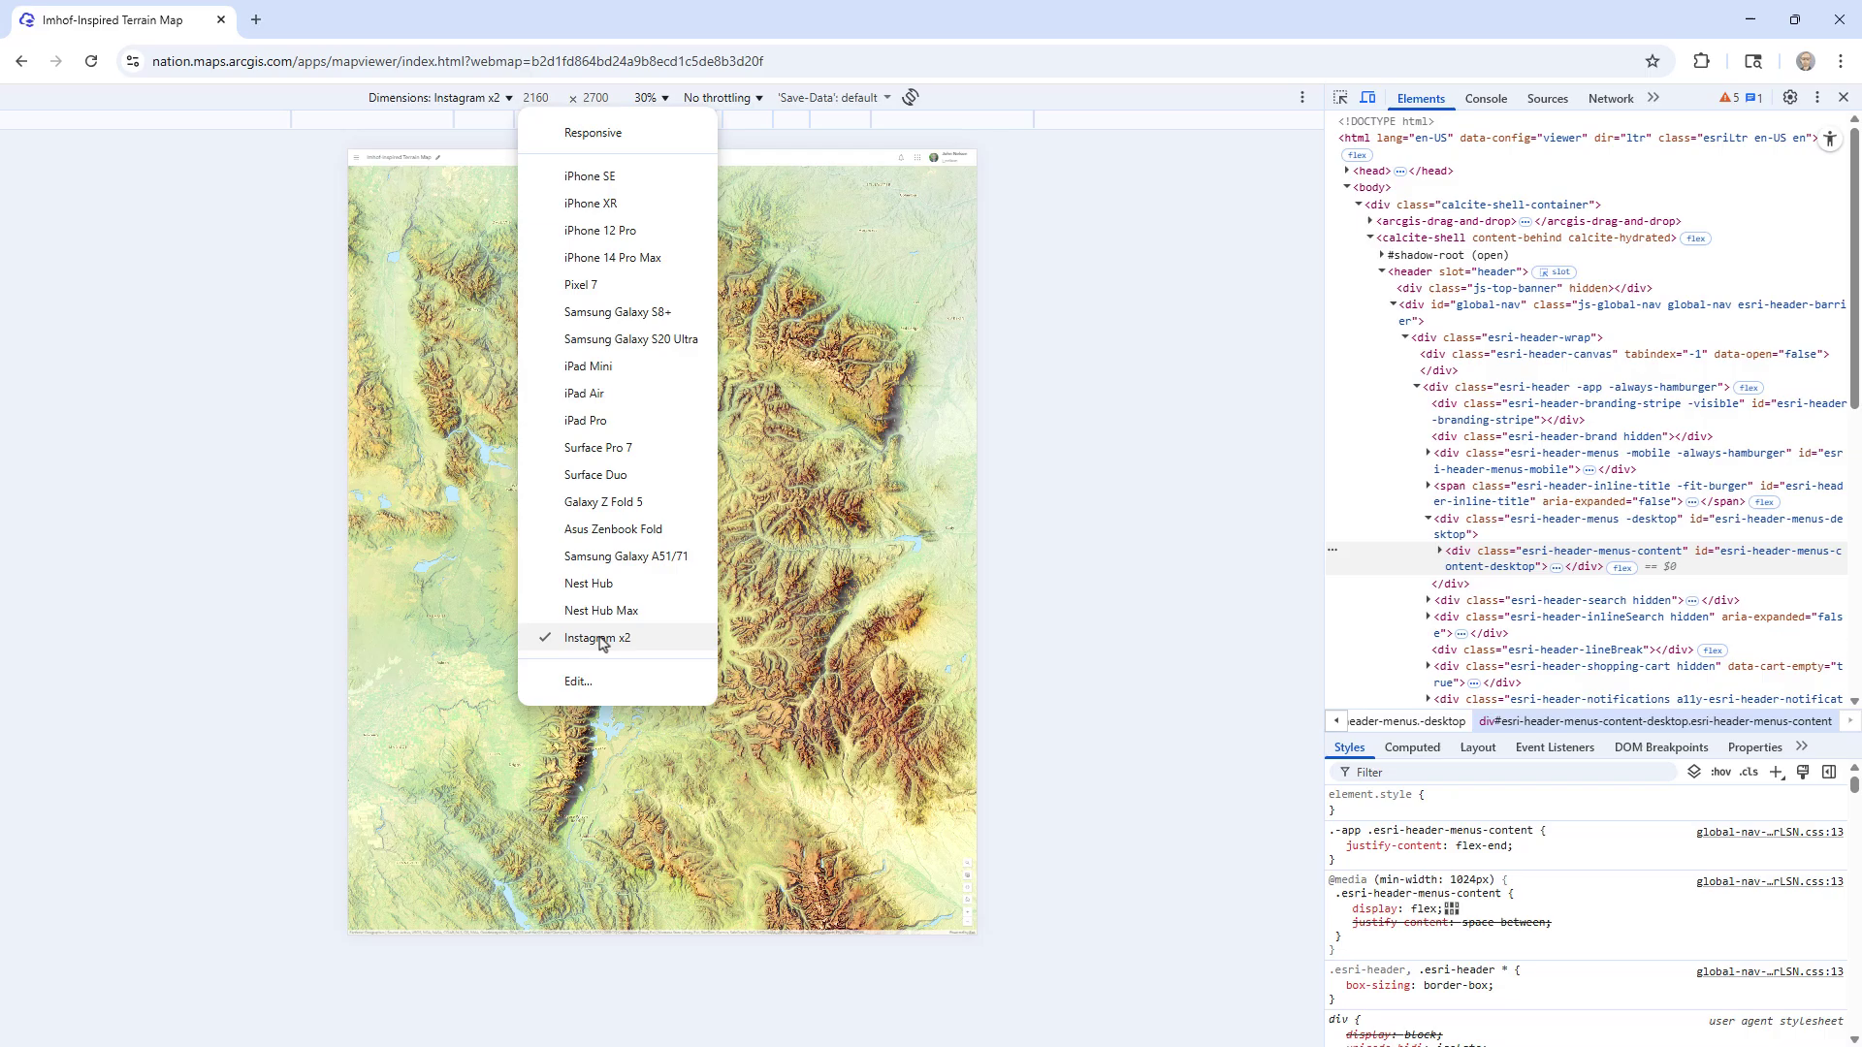
{"action": "left_click", "coordinate": [600, 641]}
{"action": "scroll", "coordinate": [666, 569], "scroll_direction": "down", "scroll_amount": 5}
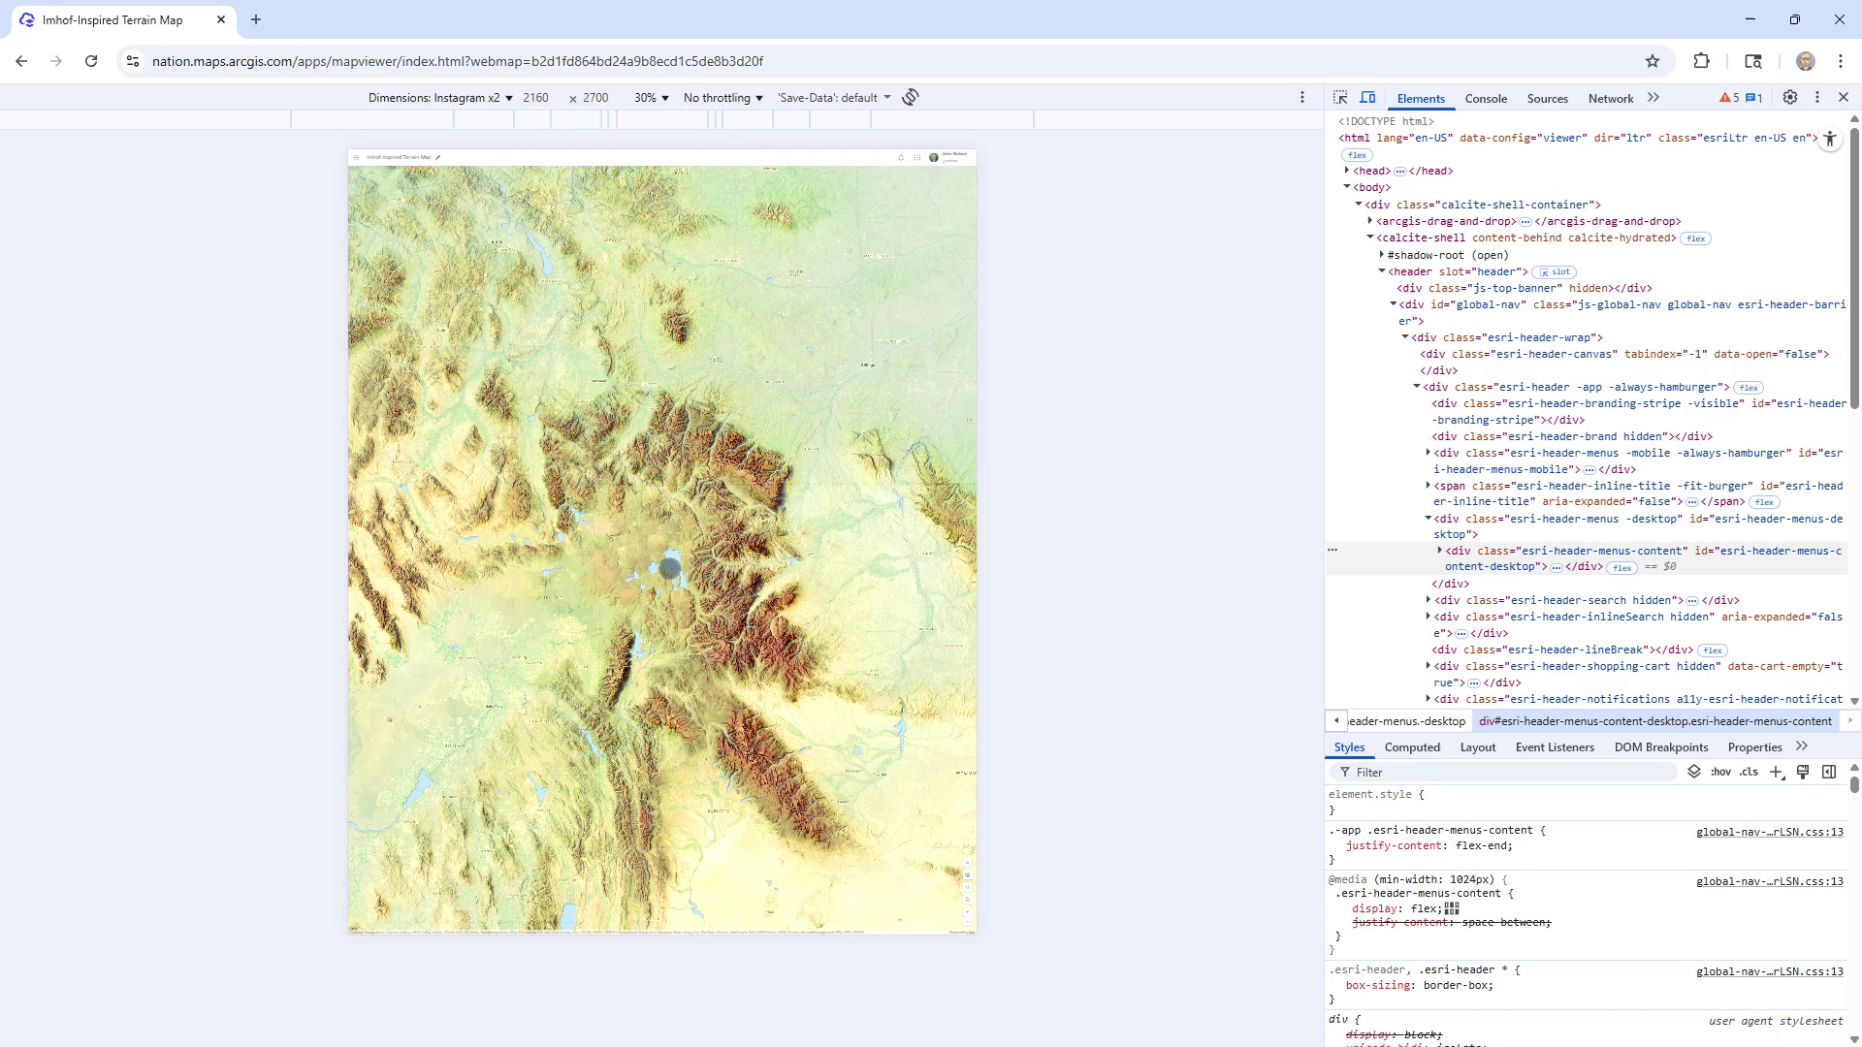
{"action": "scroll", "coordinate": [669, 567], "scroll_direction": "up", "scroll_amount": 5}
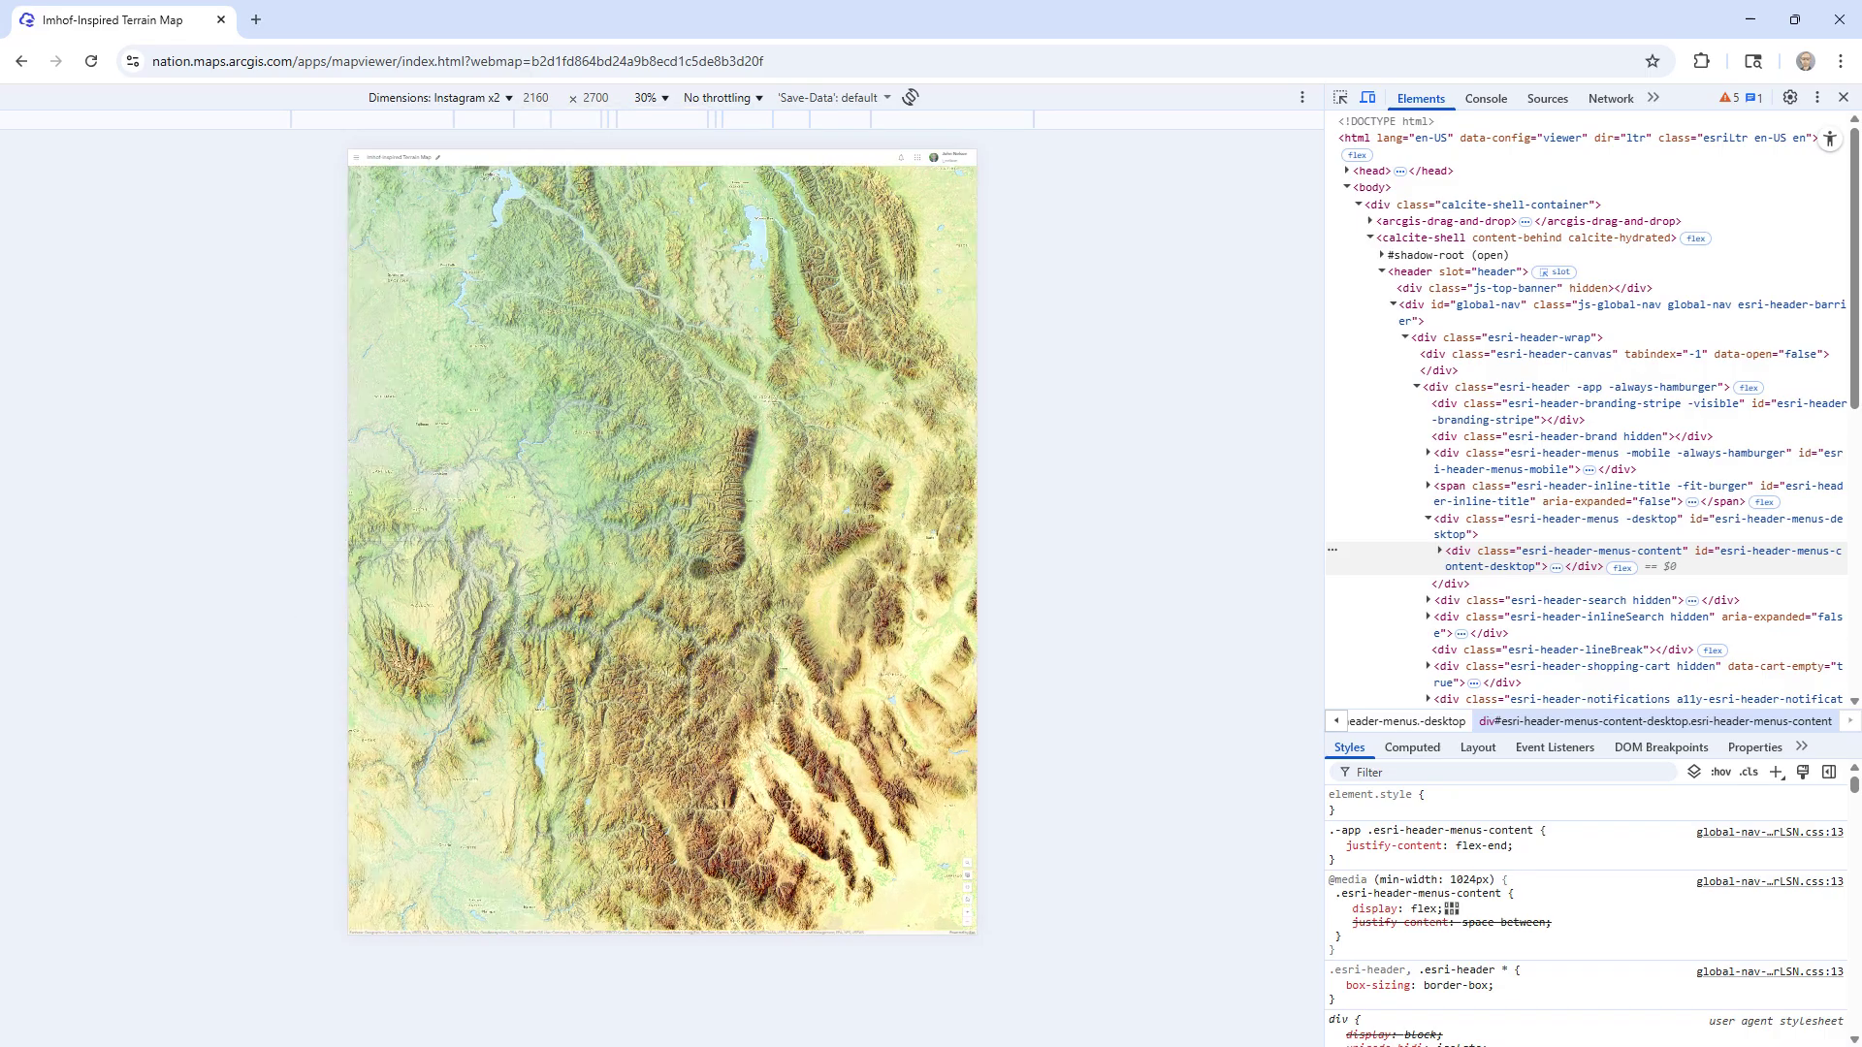
{"action": "scroll", "coordinate": [700, 563], "scroll_direction": "up", "scroll_amount": 3}
- Capture the Instagram x2 screenshot and open the downloaded PNG
{"action": "left_click", "coordinate": [1298, 107]}
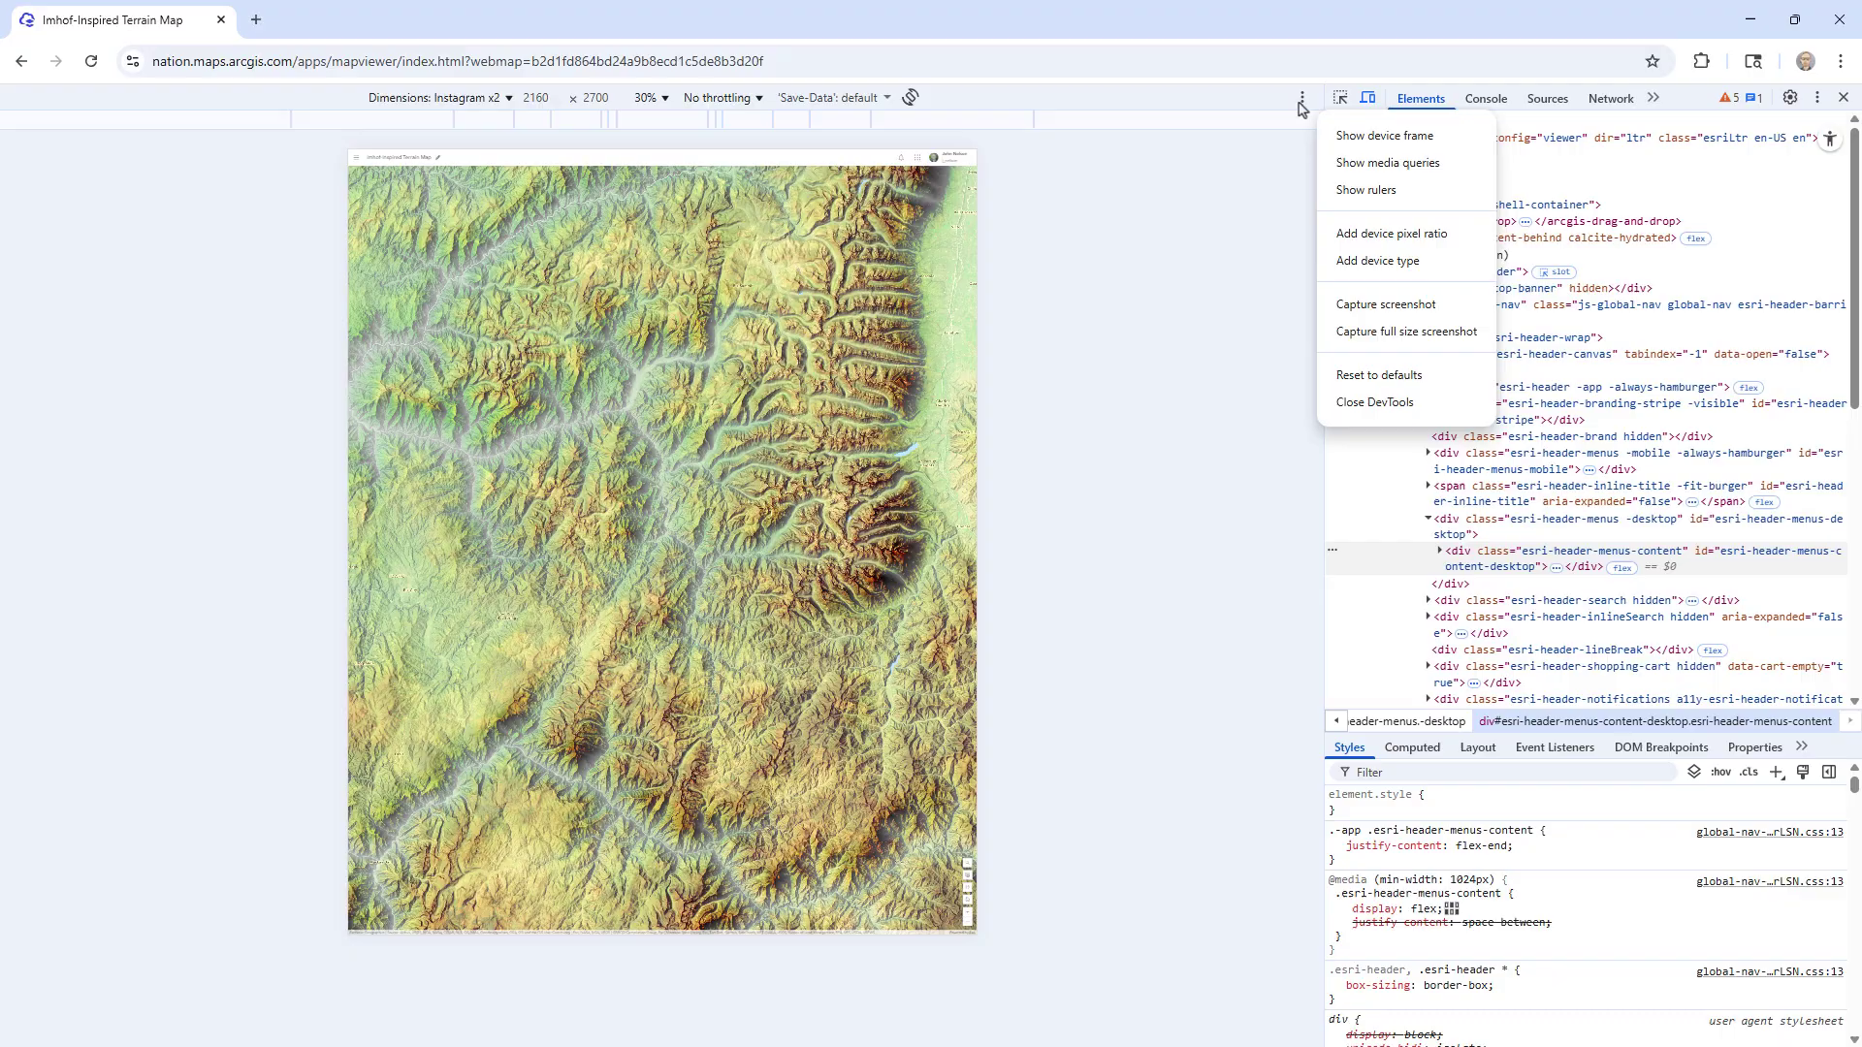
{"action": "left_click", "coordinate": [1382, 272]}
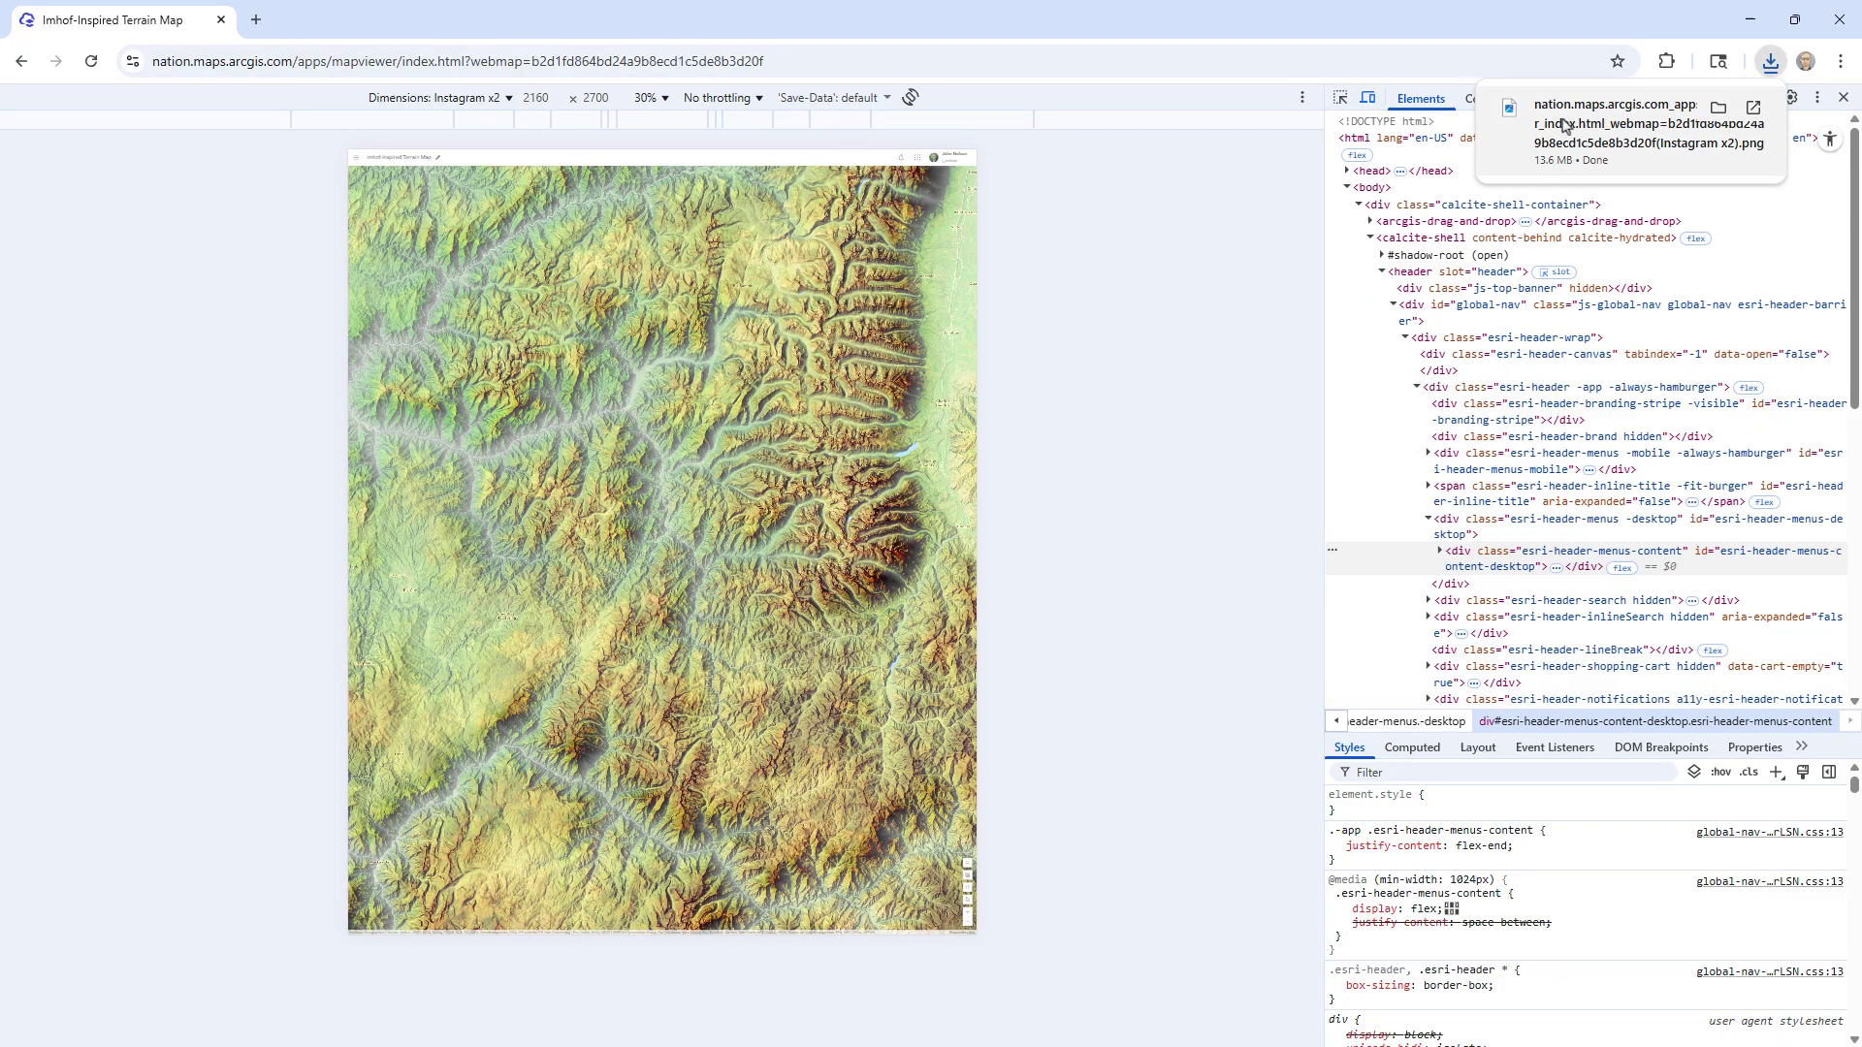
{"action": "left_click", "coordinate": [1647, 124]}
{"action": "scroll", "coordinate": [998, 860], "scroll_direction": "up", "scroll_amount": 3}
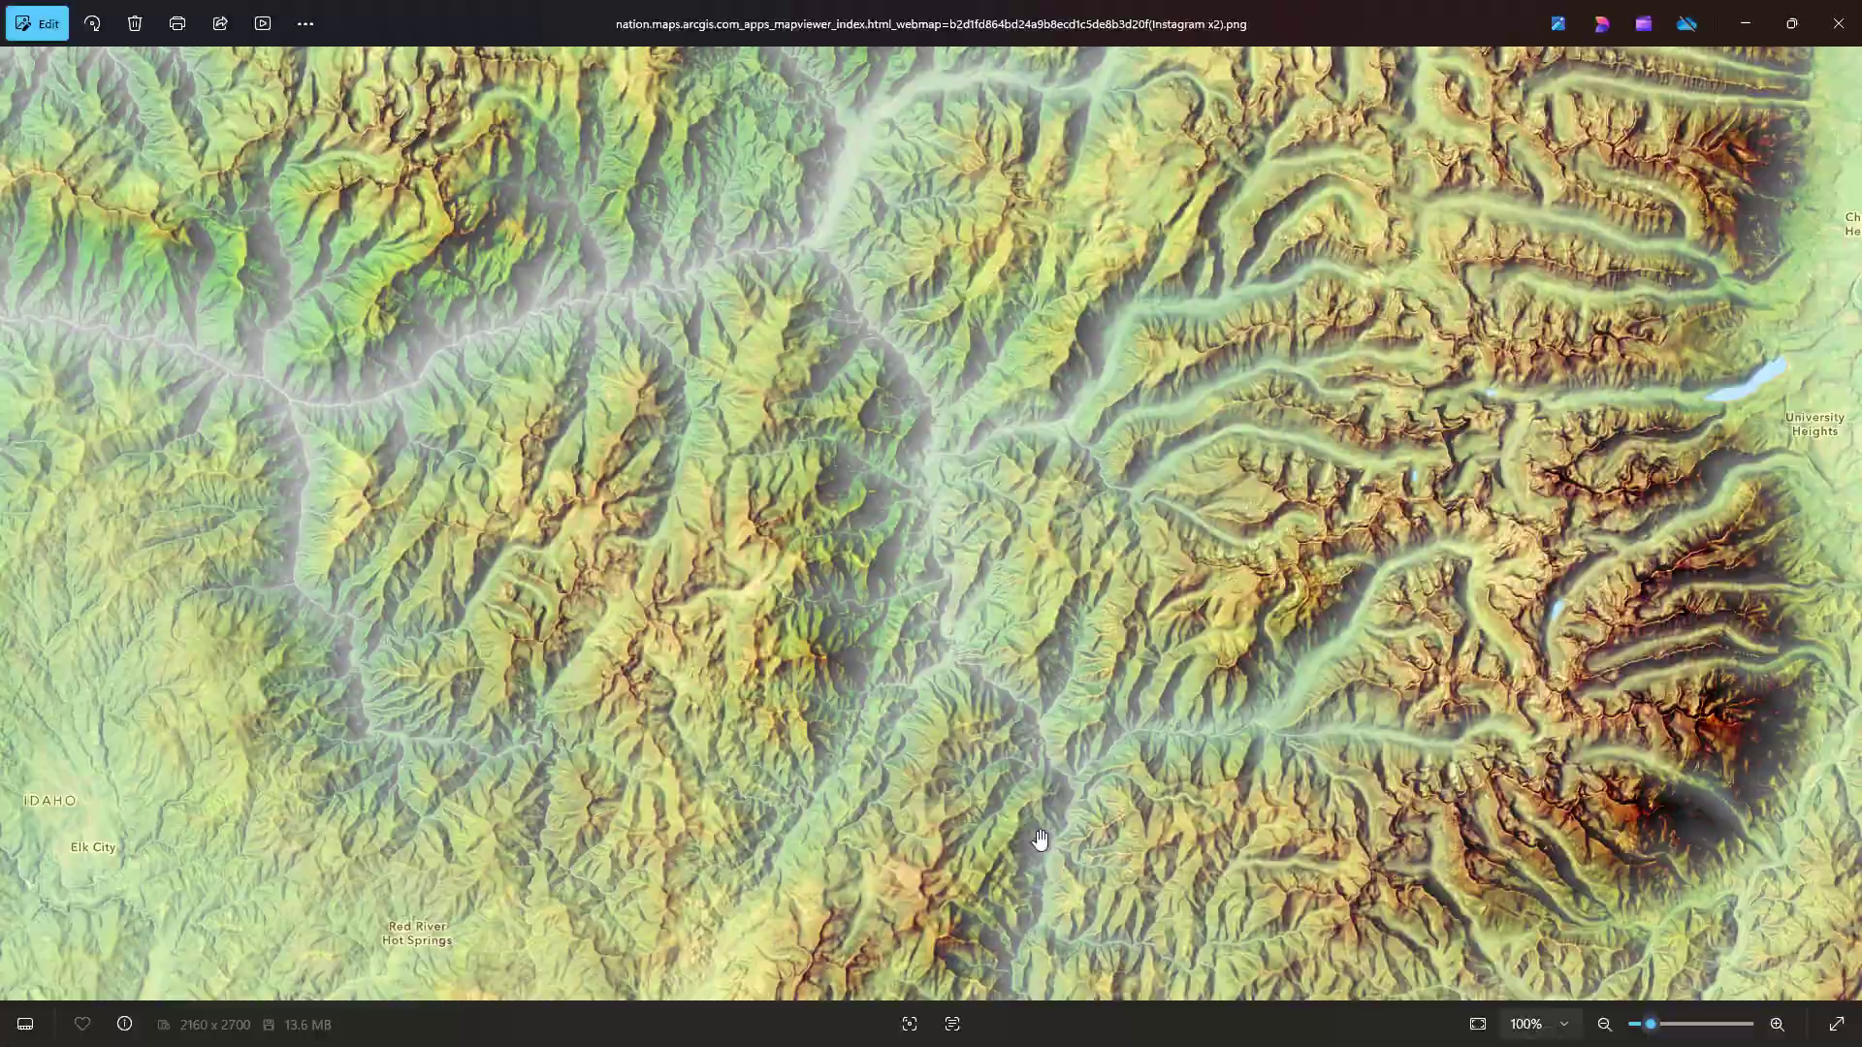